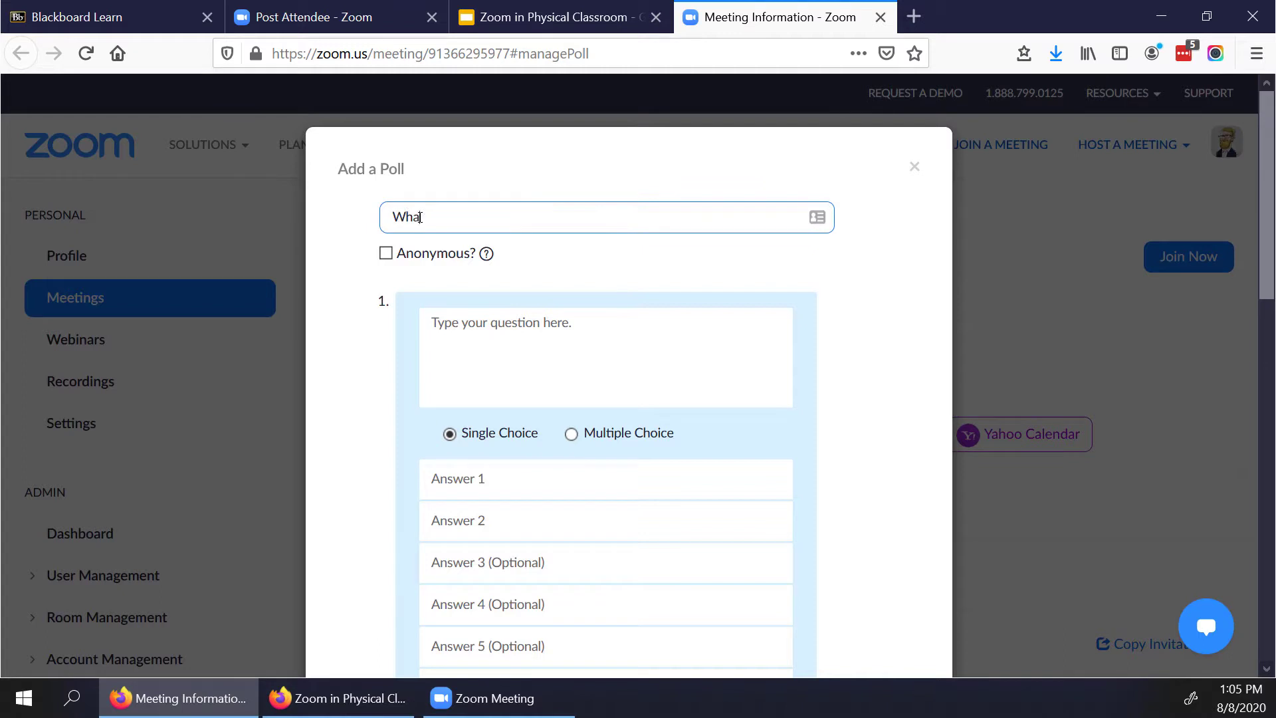
- Title the poll "Polling" and enter "How well do you like polling?" as its first question
{"action": "left_click_drag", "start_coordinate": [451, 216], "coordinate": [310, 210]}
{"action": "type", "text": "Polling"}
{"action": "left_click", "coordinate": [477, 344]}
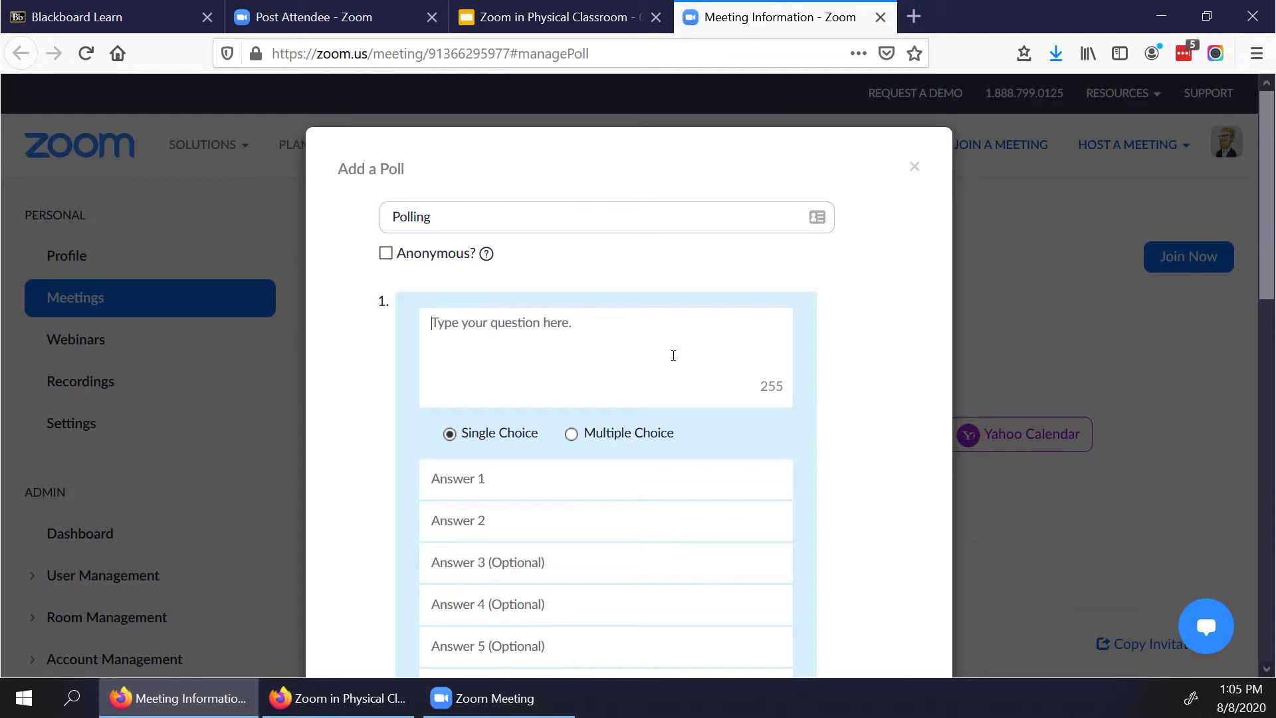
{"action": "type", "text": "H"}
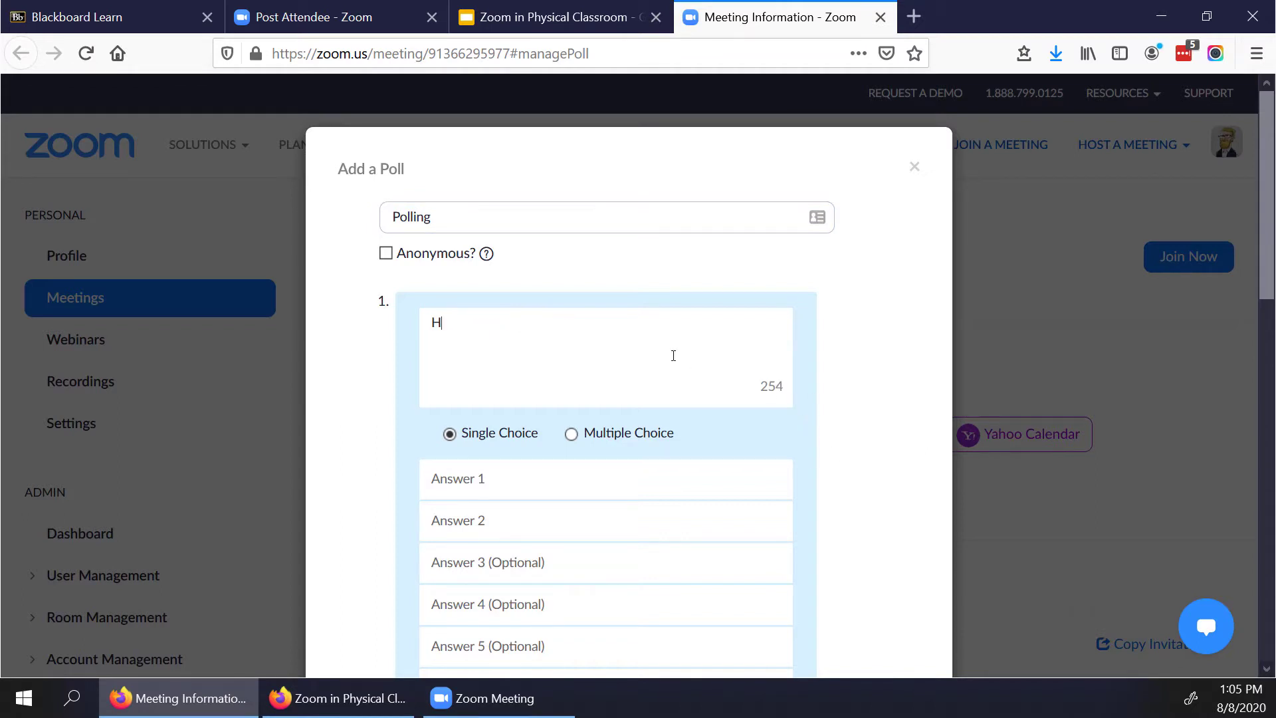
{"action": "type", "text": "ow well do you like pollinh"}
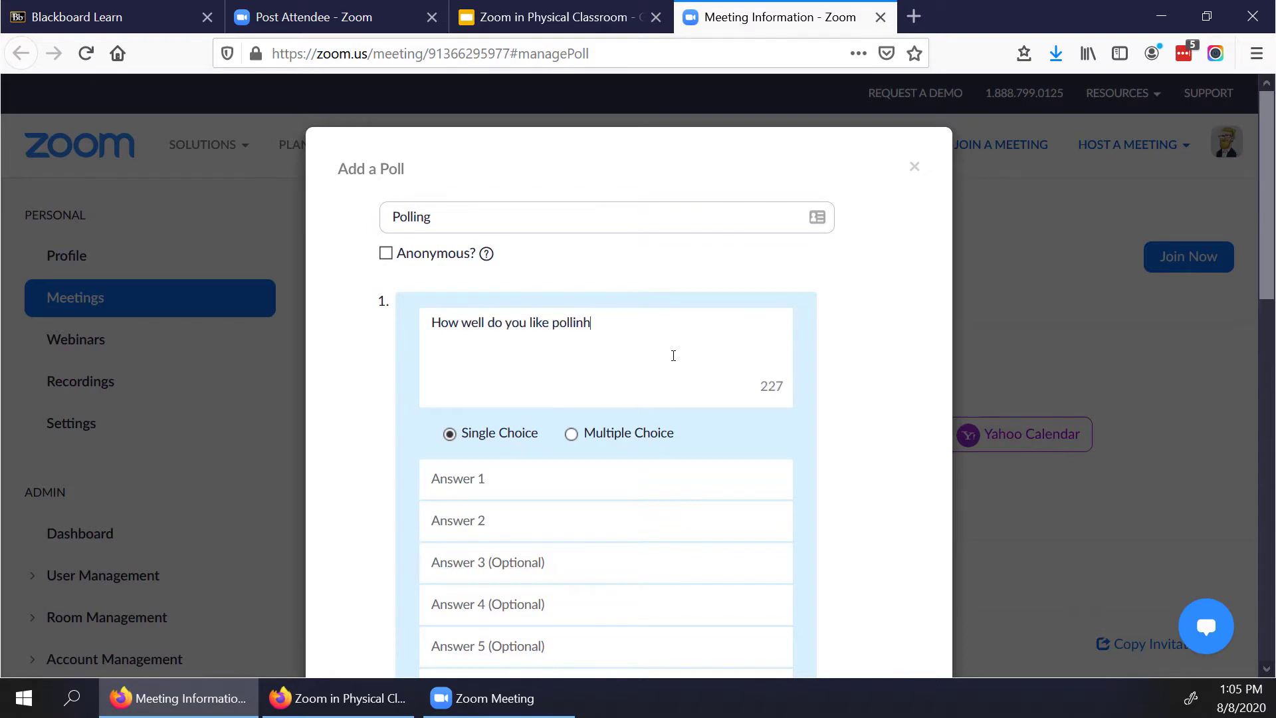
{"action": "key", "text": "BackSpace"}
{"action": "type", "text": "g?"}
- Enter "Very well", "It's Ok" and "I hate it" as the first three answers to the question
{"action": "left_click", "coordinate": [557, 487]}
{"action": "type", "text": "Very Well"}
{"action": "left_click", "coordinate": [497, 522]}
{"action": "type", "text": "It's Ok"}
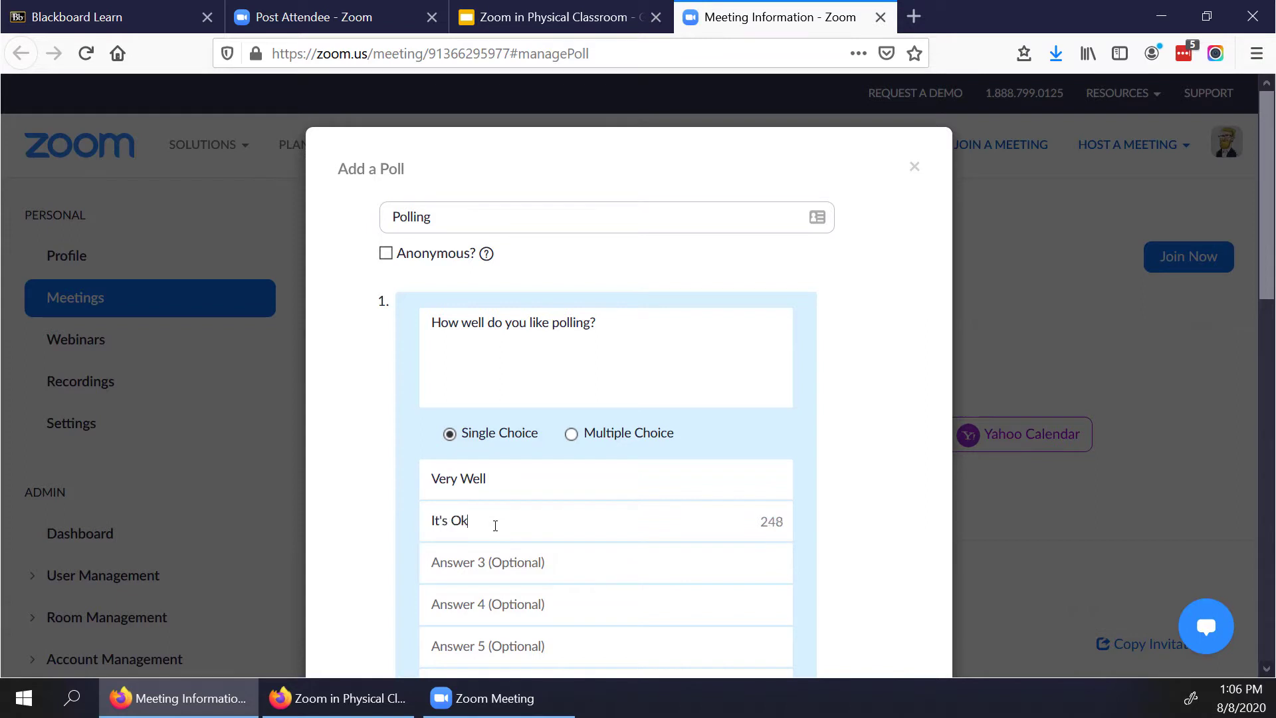
{"action": "left_click", "coordinate": [497, 570]}
{"action": "type", "text": "I hate it"}
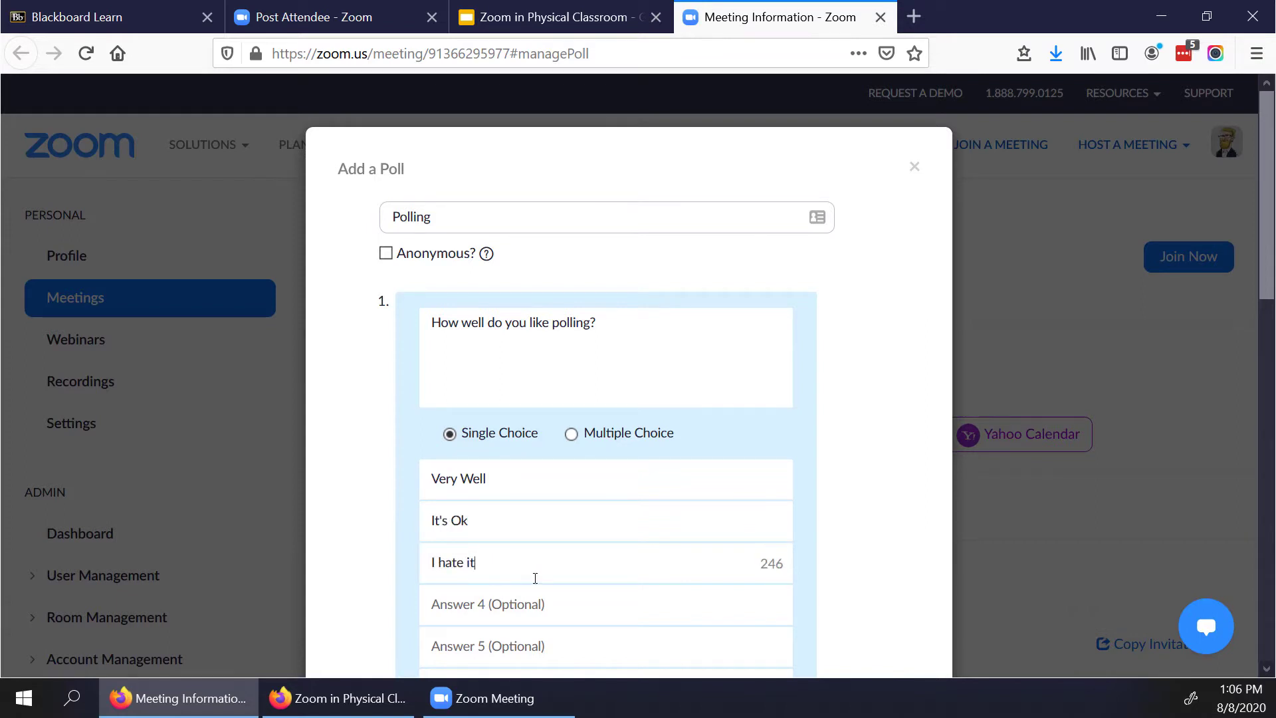
{"action": "left_click_drag", "start_coordinate": [470, 478], "coordinate": [460, 479]}
{"action": "type", "text": "w"}
- Save the new poll to the meeting
{"action": "scroll", "coordinate": [703, 449], "scroll_direction": "down", "scroll_amount": 10}
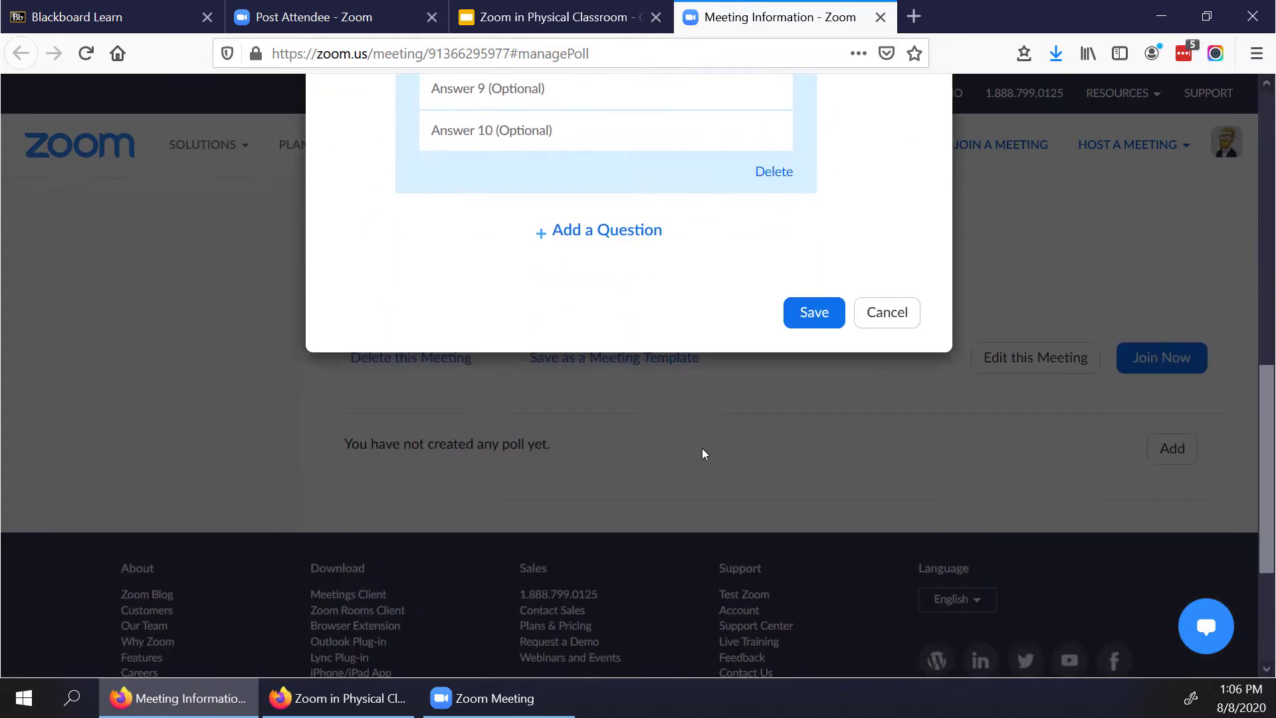
{"action": "scroll", "coordinate": [702, 448], "scroll_direction": "up", "scroll_amount": 6}
{"action": "scroll", "coordinate": [832, 621], "scroll_direction": "down", "scroll_amount": 3}
{"action": "left_click", "coordinate": [810, 622]}
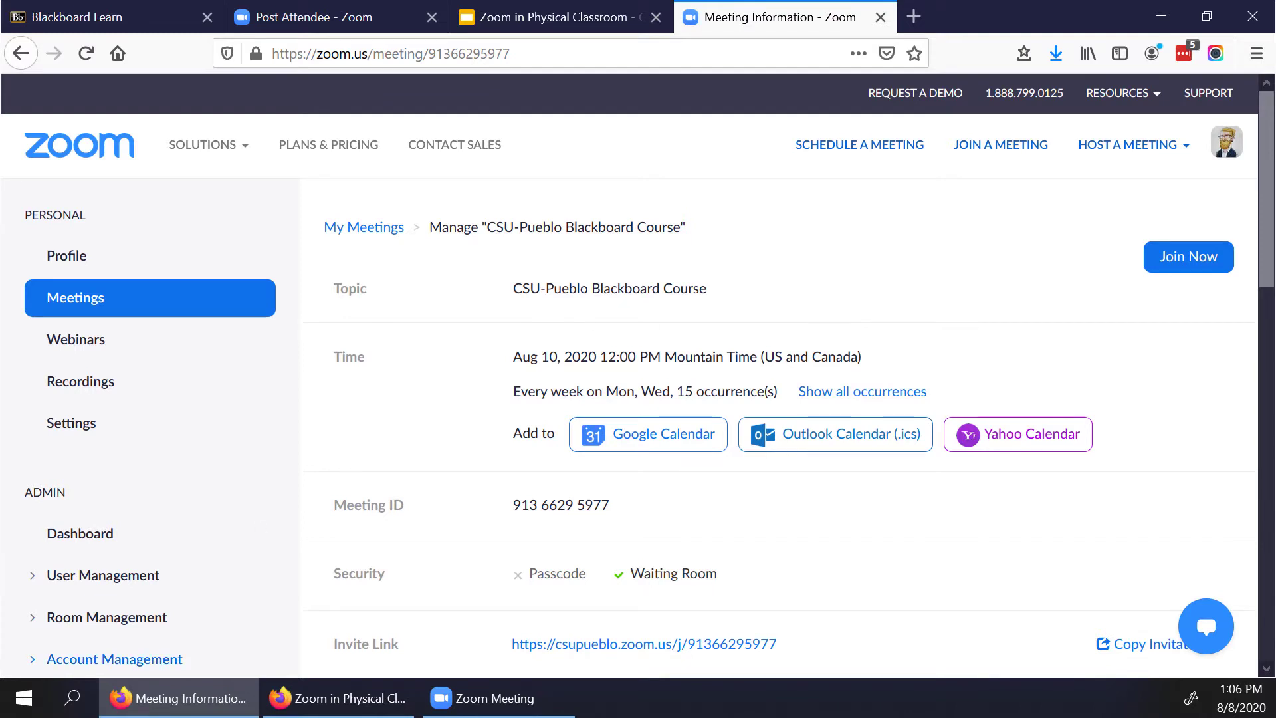
- Switch to the running Zoom Meeting and launch the Polling poll for attendees
{"action": "left_click", "coordinate": [535, 703]}
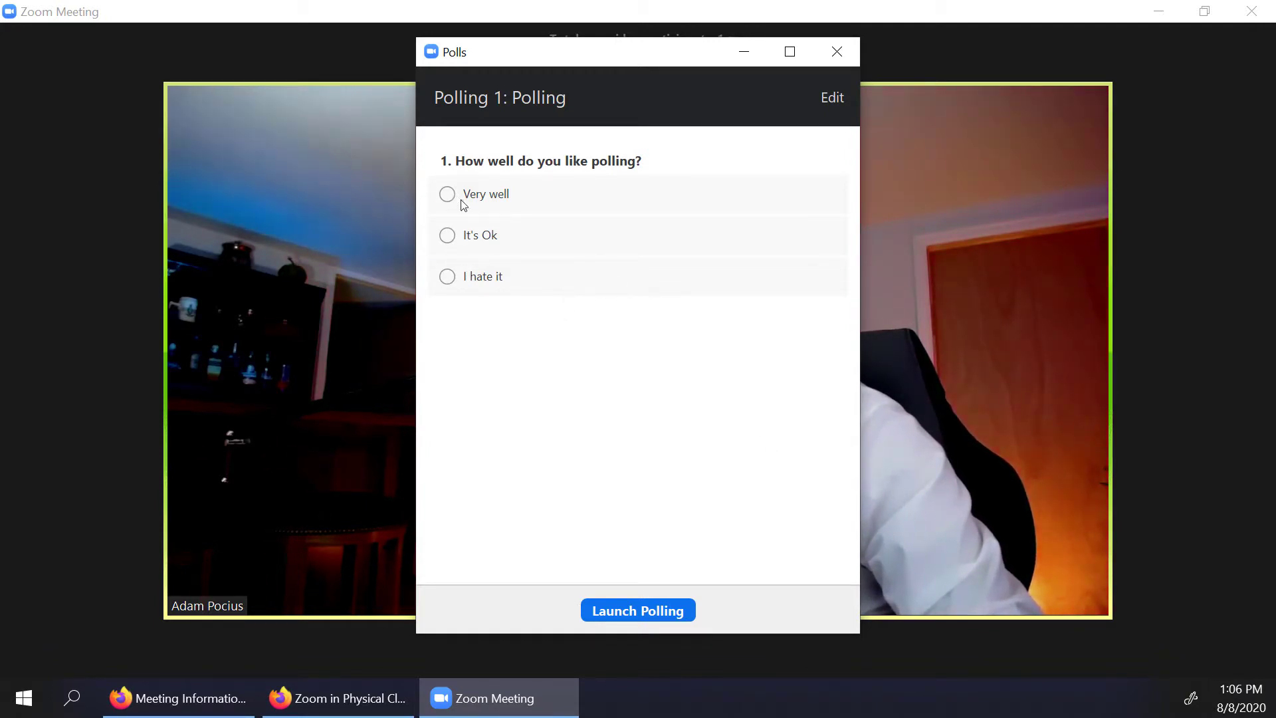
{"action": "left_click", "coordinate": [633, 610]}
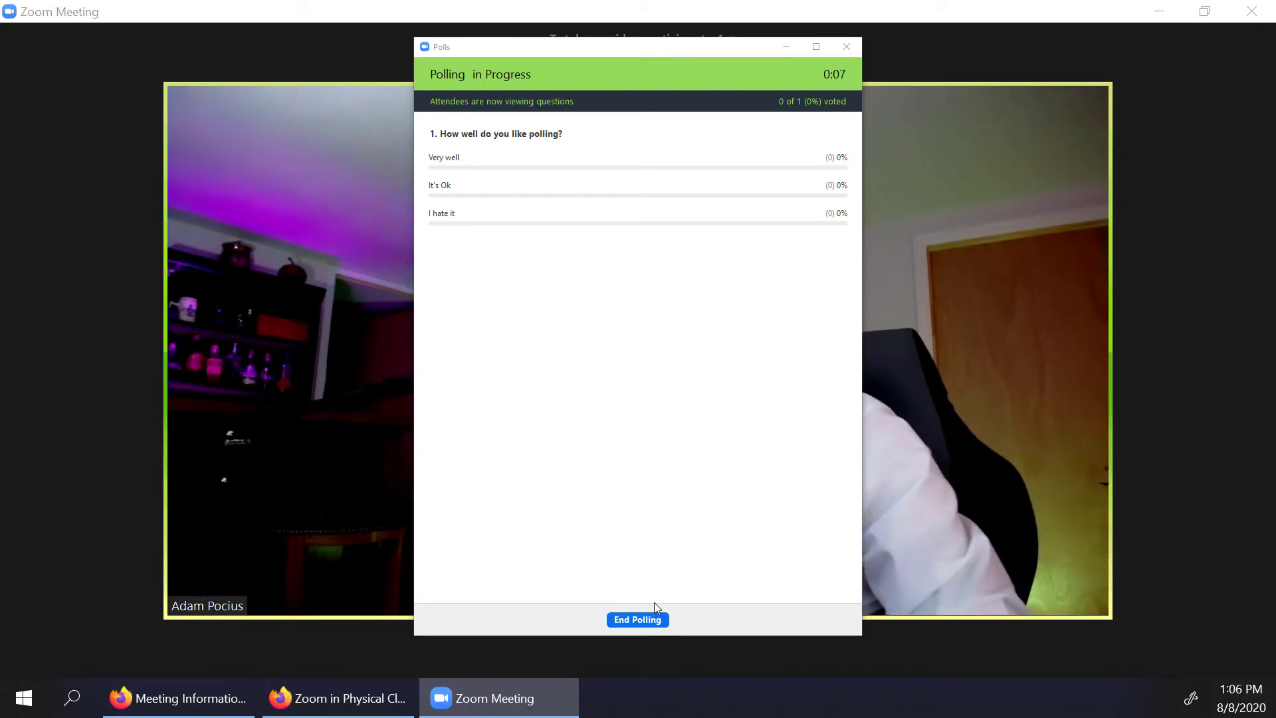
{"action": "mouse_move", "coordinate": [1258, 549]}
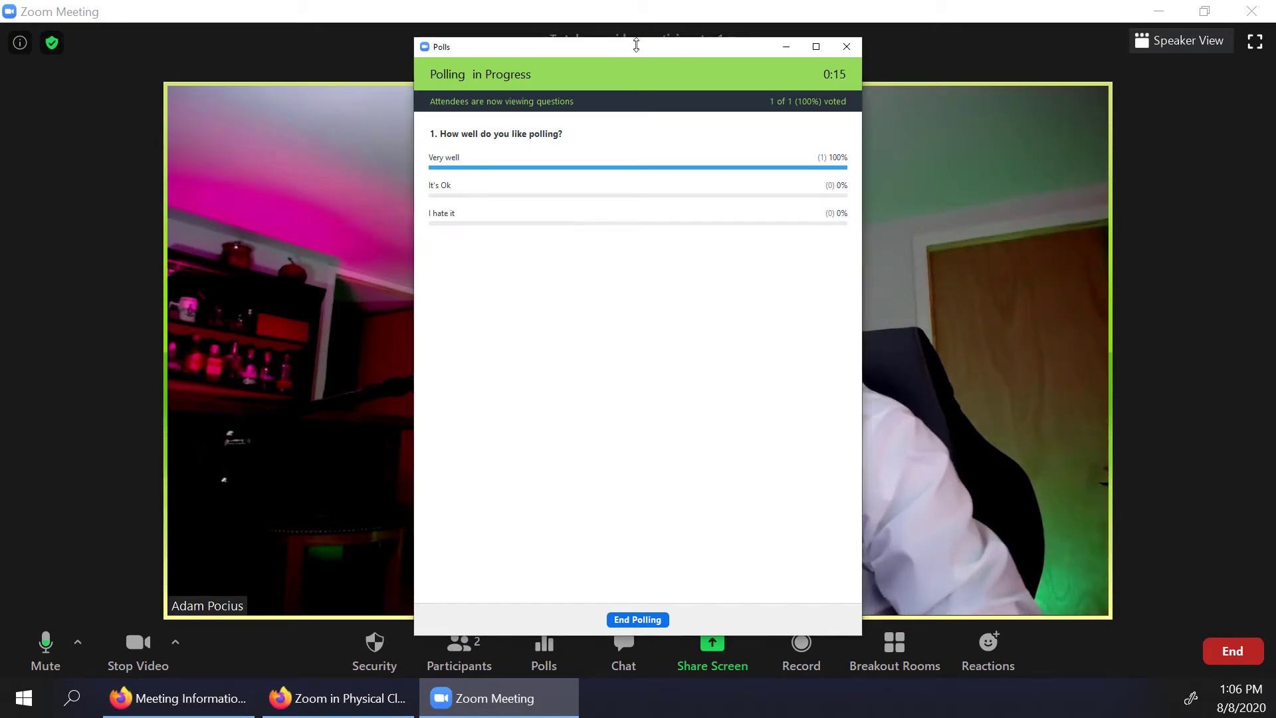
- Reposition the Polls window over the meeting video and end the running poll
{"action": "left_click_drag", "start_coordinate": [632, 41], "coordinate": [667, 273]}
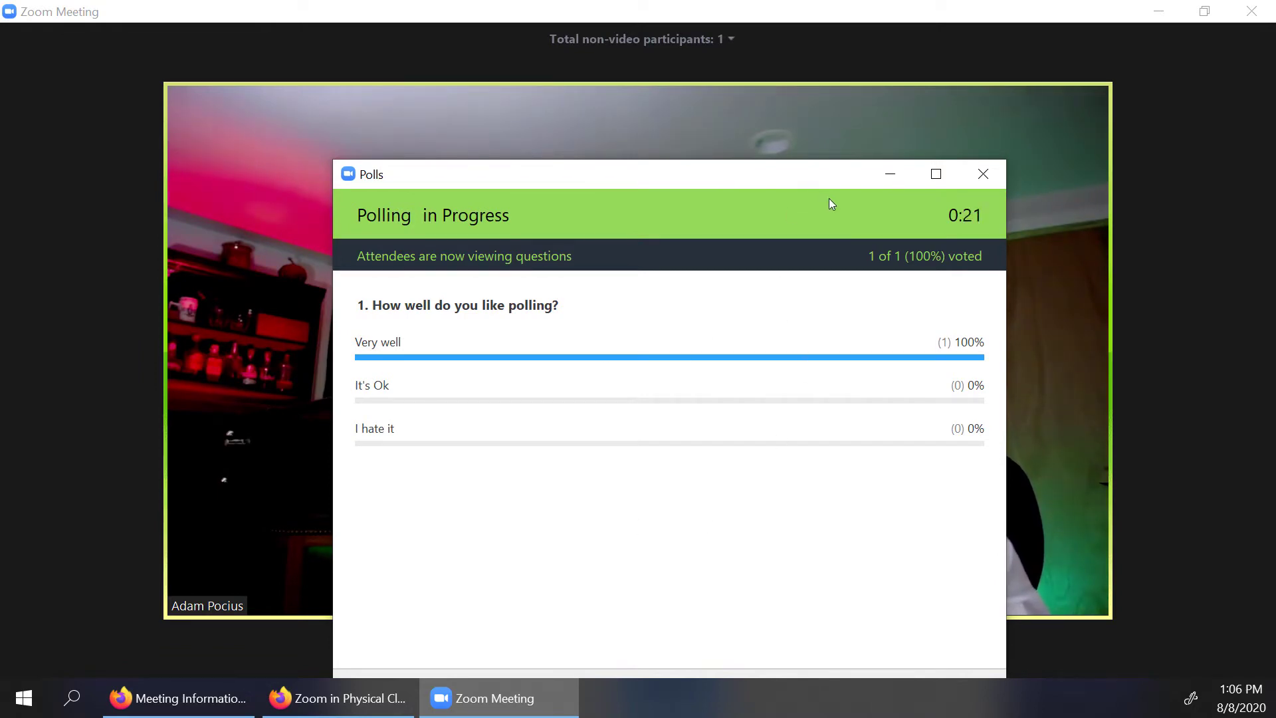
{"action": "left_click_drag", "start_coordinate": [769, 168], "coordinate": [771, 207]}
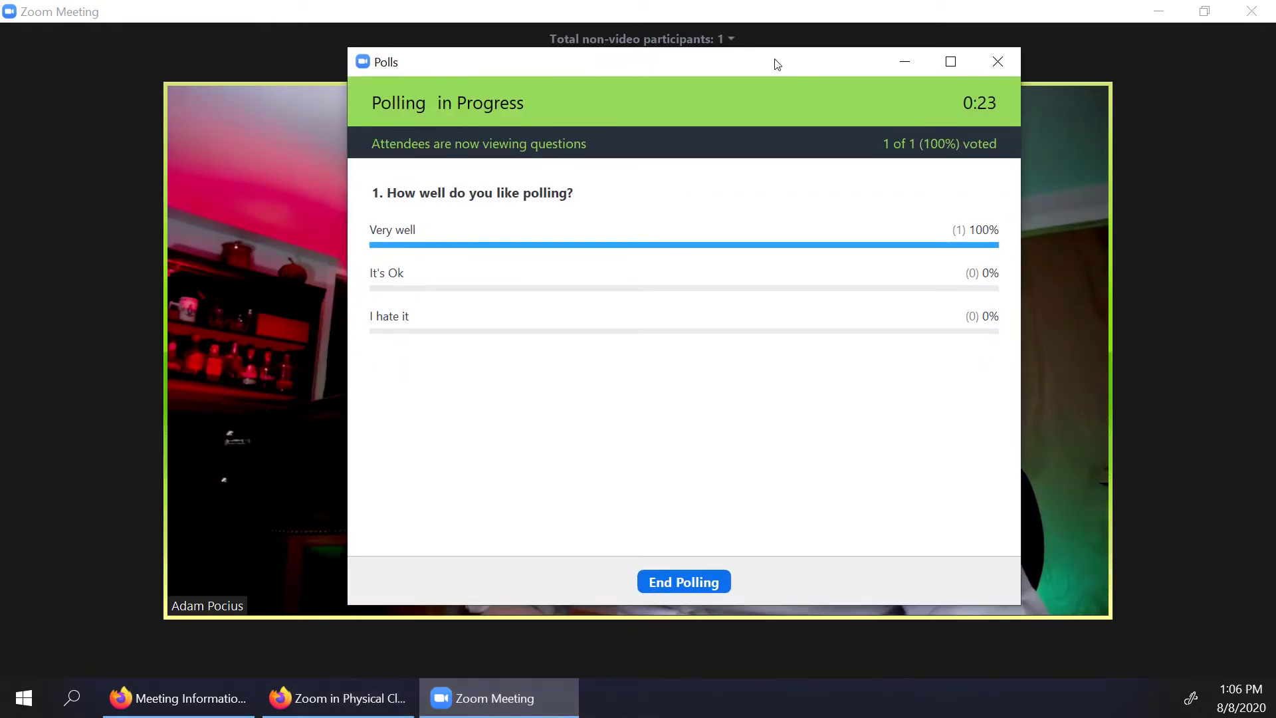
{"action": "left_click", "coordinate": [691, 584]}
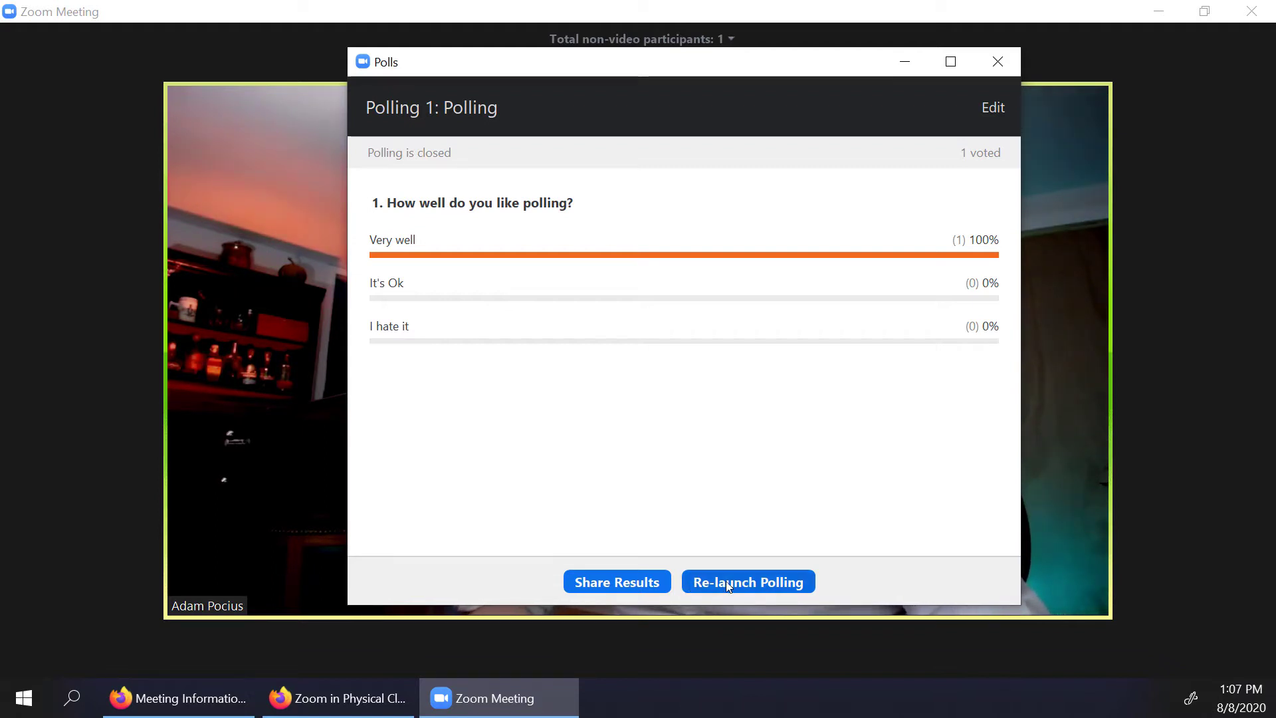
- Share the closed poll's results with attendees, then stop sharing them
{"action": "left_click", "coordinate": [608, 576]}
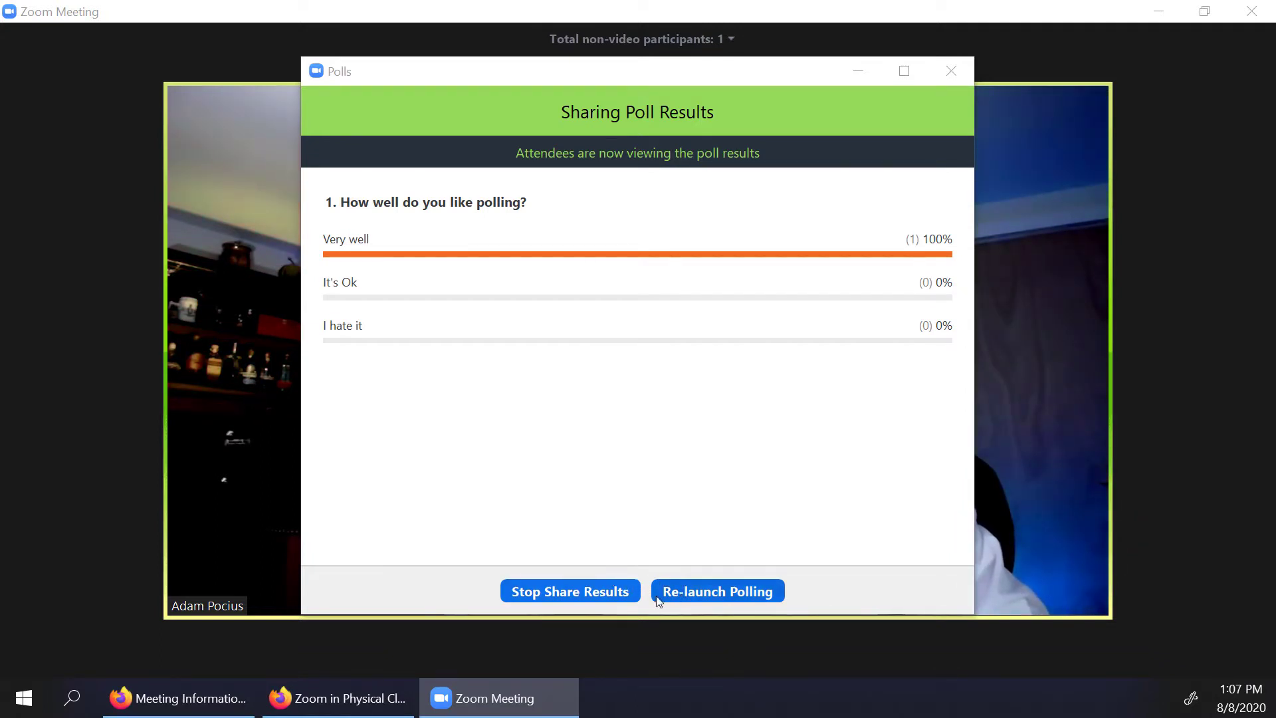
{"action": "left_click", "coordinate": [609, 600]}
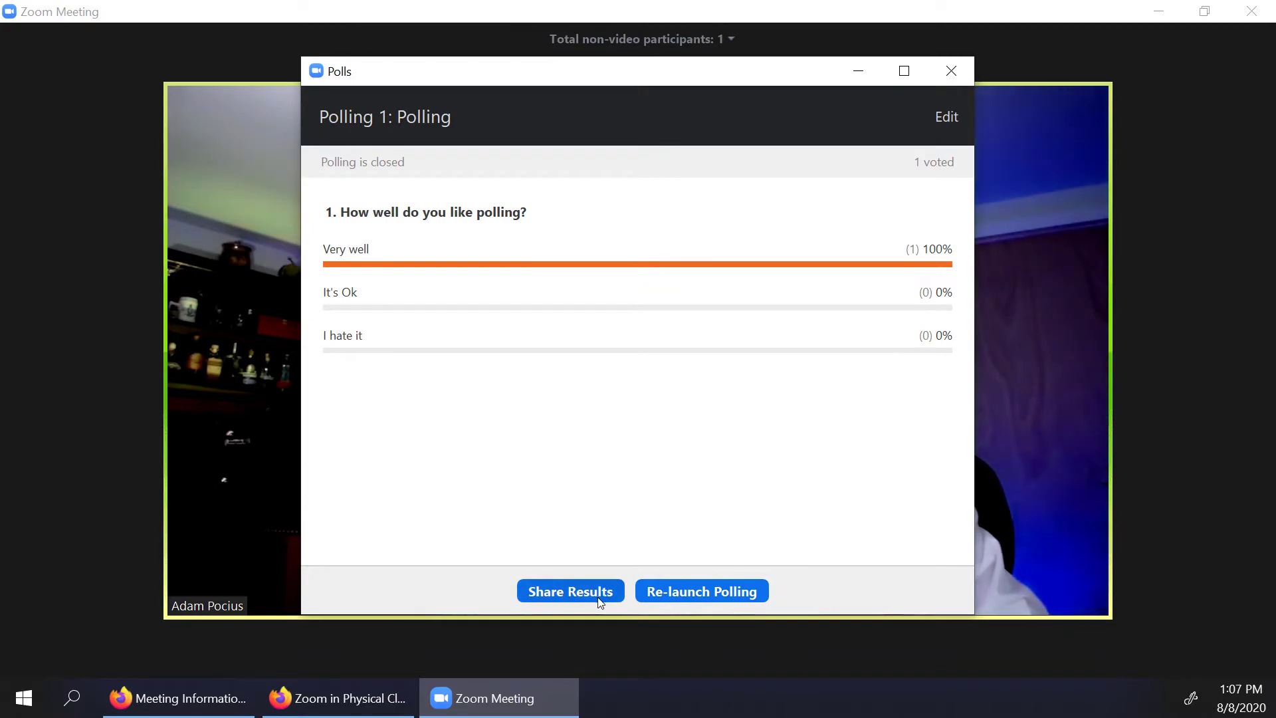
- Re-launch the poll with its existing results cleared, and end it once attendees have voted
{"action": "left_click", "coordinate": [710, 595]}
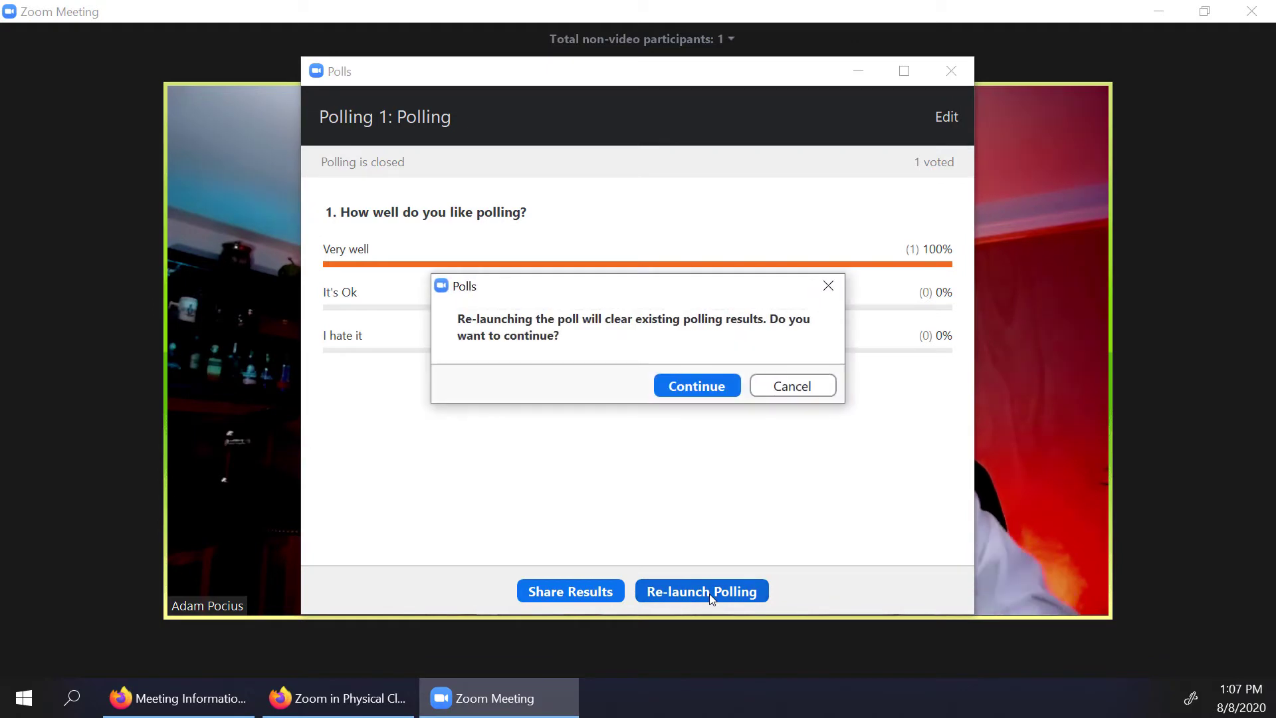
{"action": "left_click", "coordinate": [658, 392]}
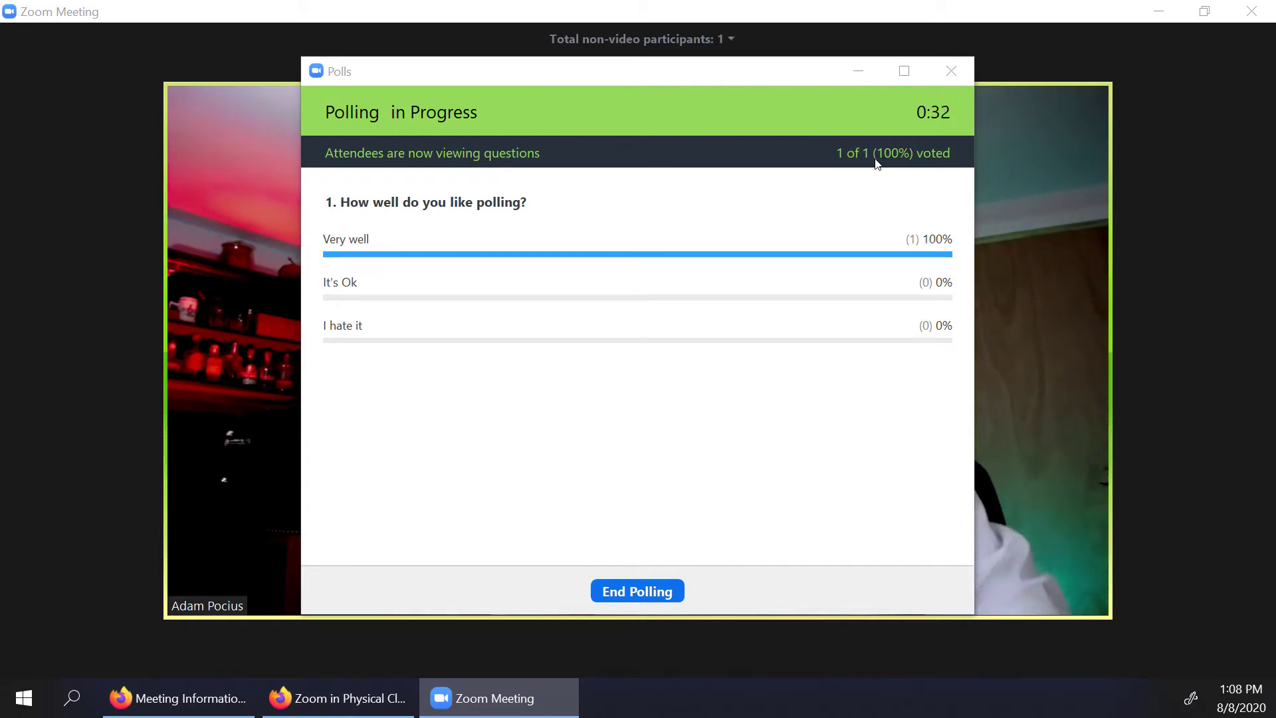
{"action": "left_click", "coordinate": [650, 597]}
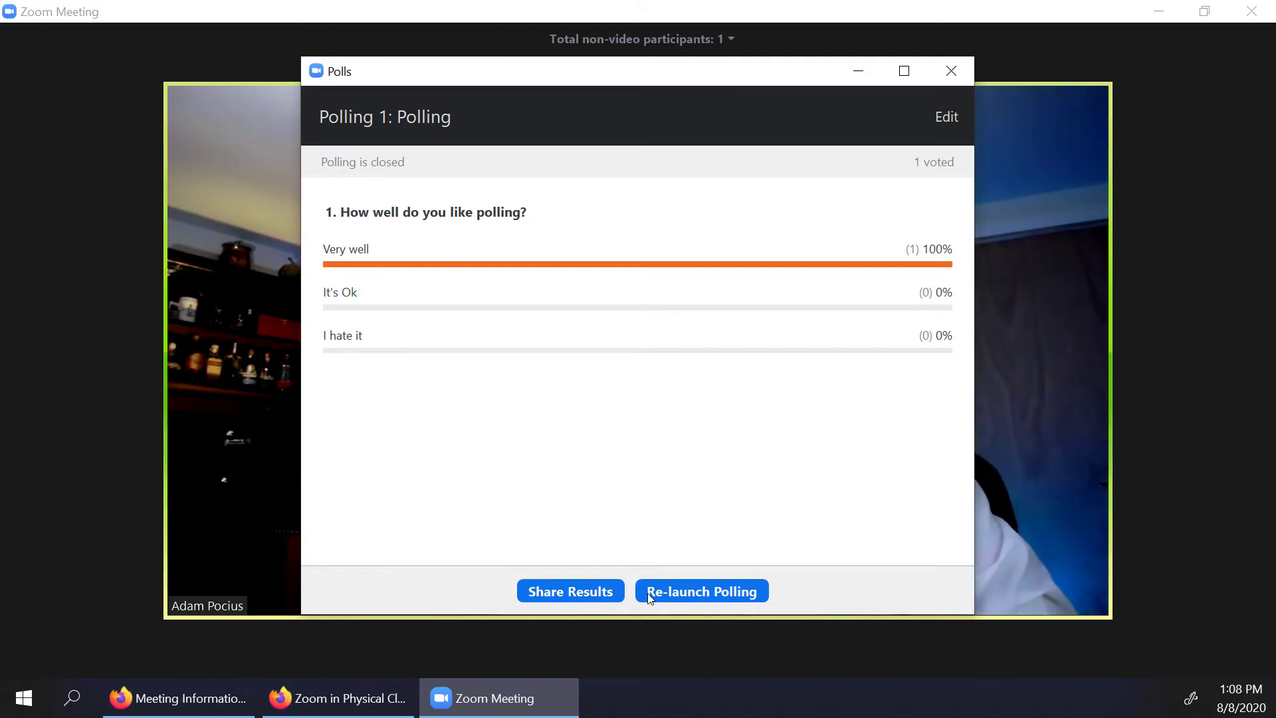
- Share the re-run poll's results briefly, then stop sharing and close the Polls window
{"action": "left_click", "coordinate": [537, 588]}
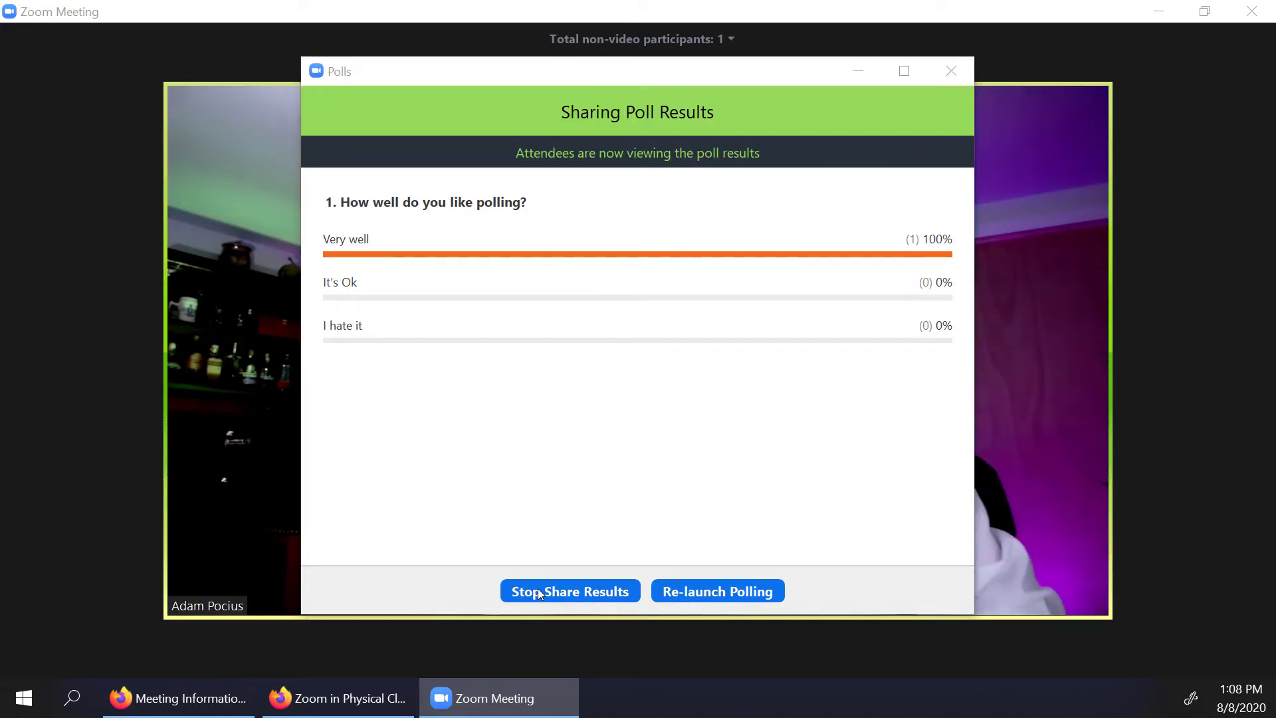
{"action": "left_click", "coordinate": [537, 588]}
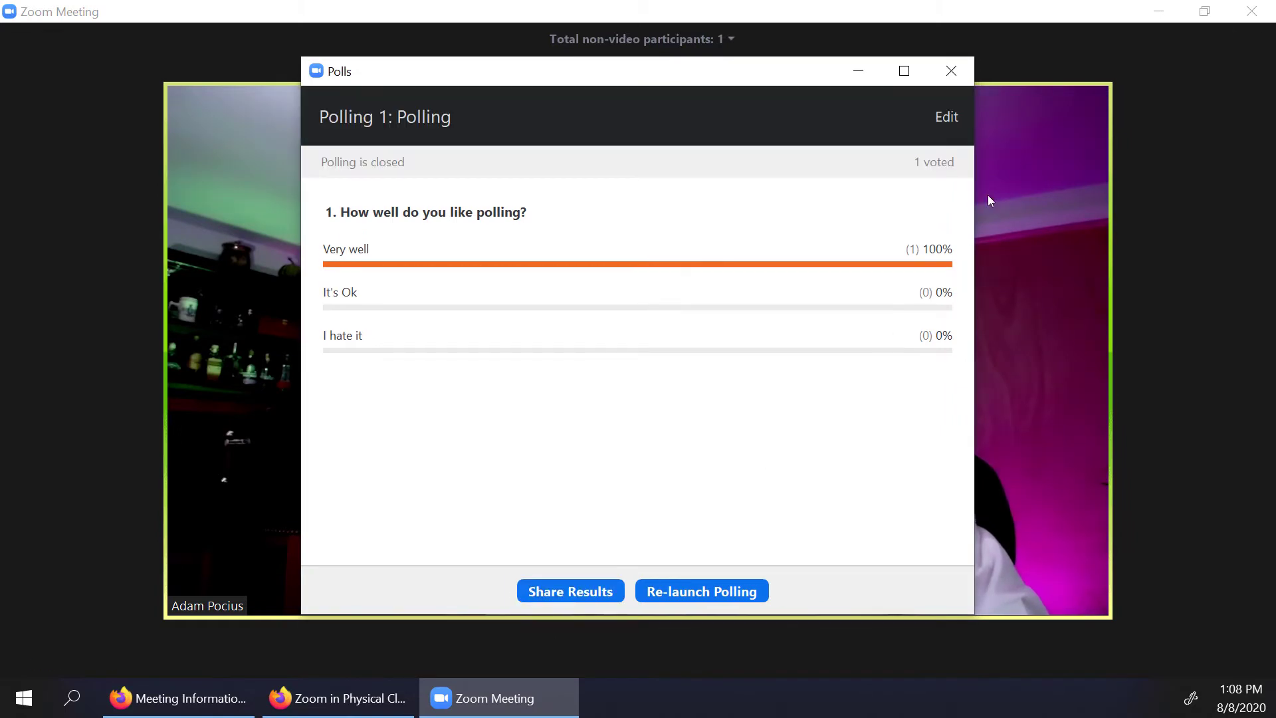
{"action": "left_click", "coordinate": [951, 71]}
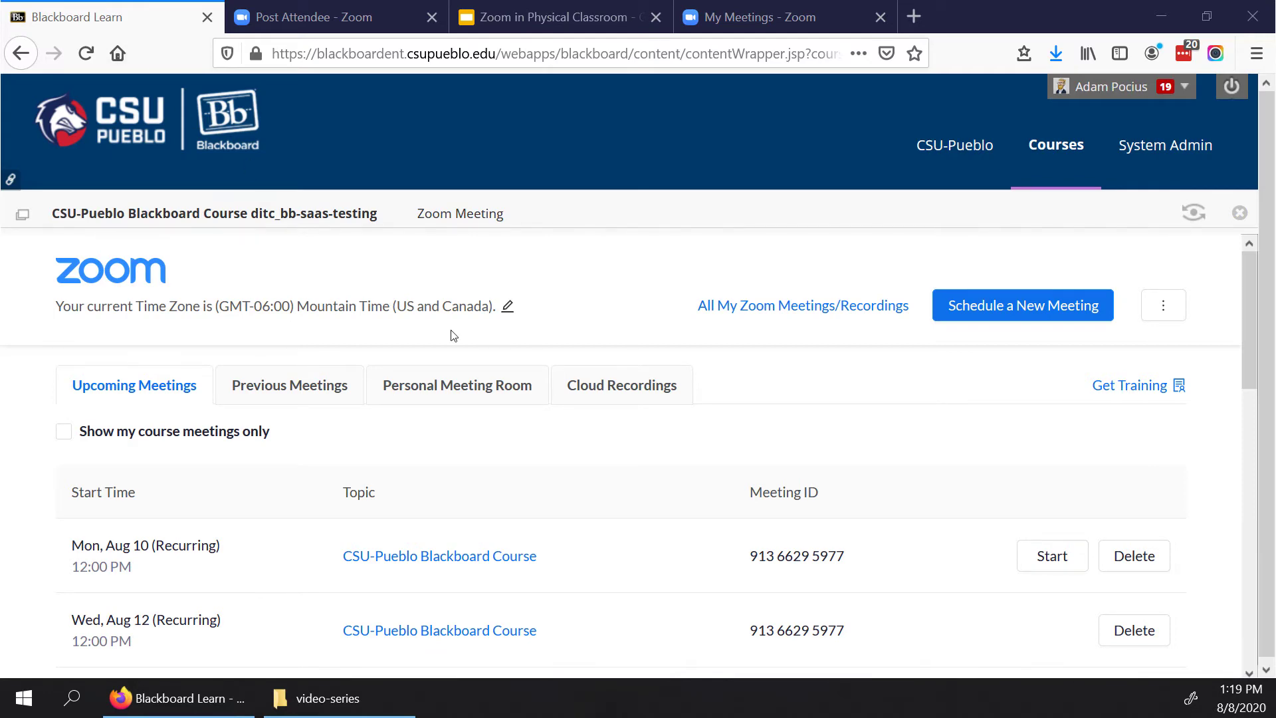
- Open the Aug 10 CSU-Pueblo Blackboard Course meeting from Blackboard's Zoom page and go to its Poll section
{"action": "scroll", "coordinate": [451, 334], "scroll_direction": "down", "scroll_amount": 10}
{"action": "scroll", "coordinate": [450, 333], "scroll_direction": "up", "scroll_amount": 10}
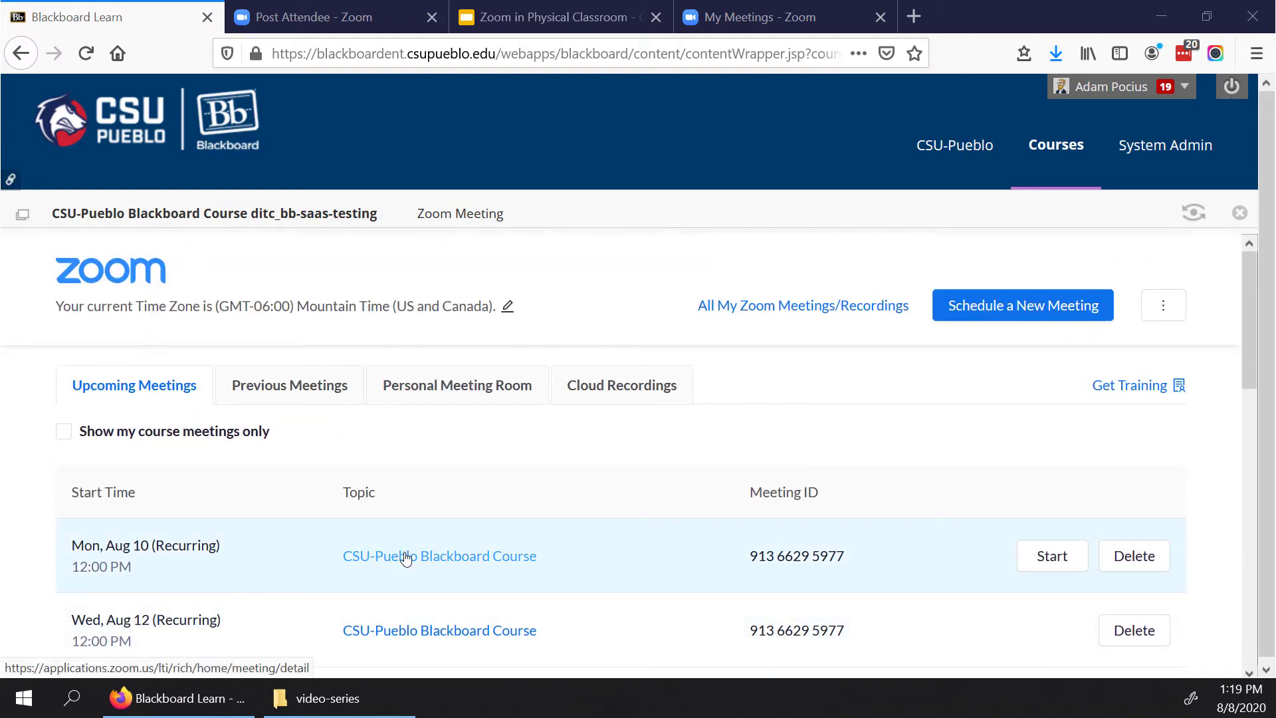
{"action": "left_click", "coordinate": [406, 557]}
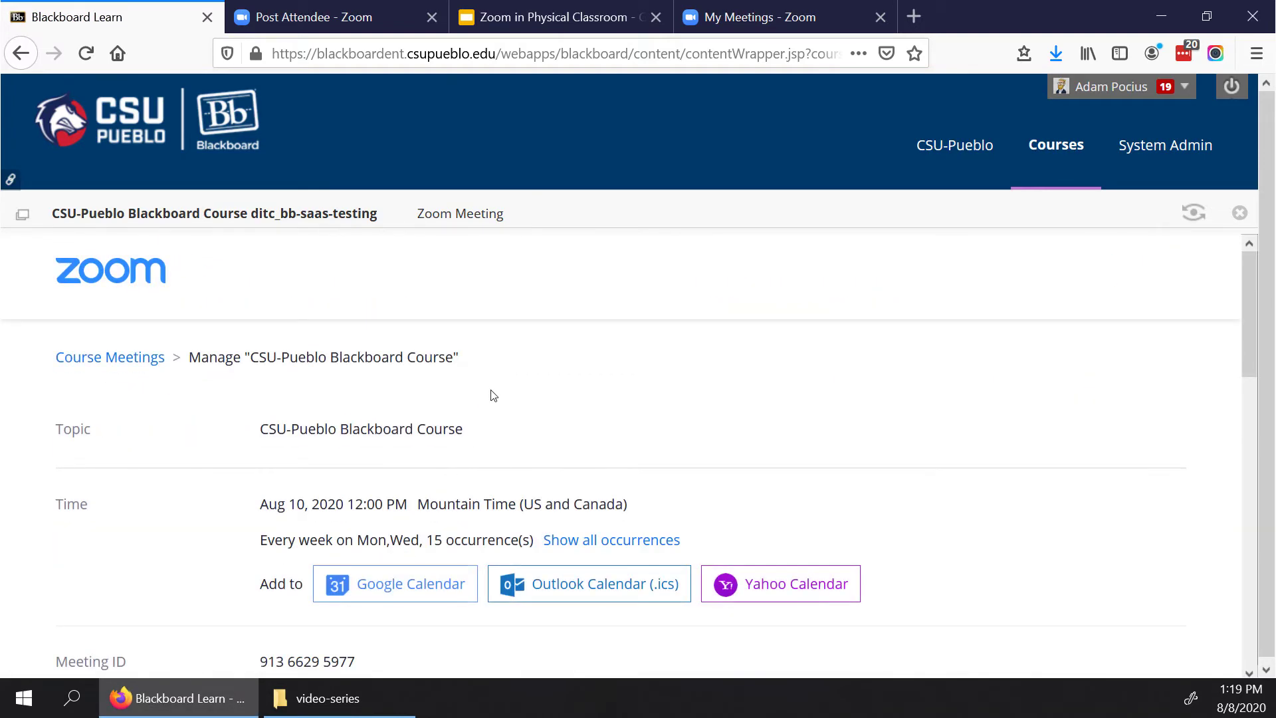
{"action": "scroll", "coordinate": [493, 394], "scroll_direction": "down", "scroll_amount": 3}
{"action": "scroll", "coordinate": [493, 395], "scroll_direction": "down", "scroll_amount": 5}
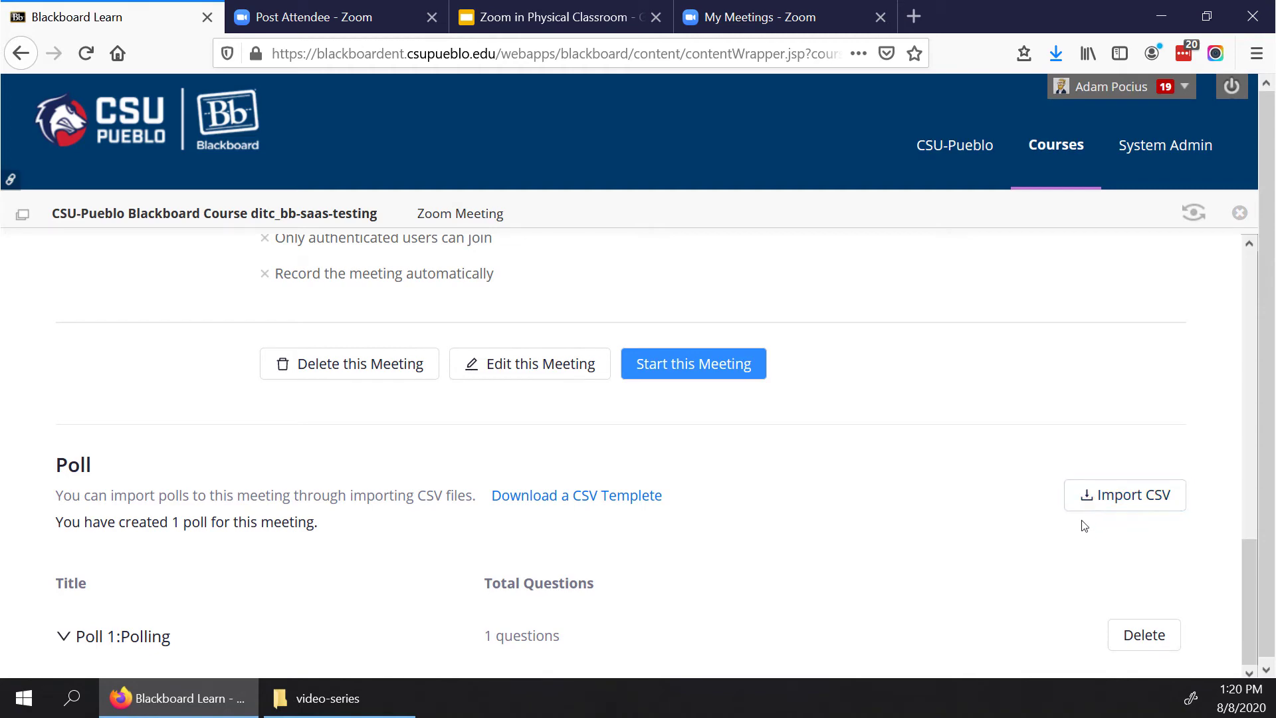
- Download the poll CSV template and save it to the Desktop as poll.csv
{"action": "left_click", "coordinate": [584, 496]}
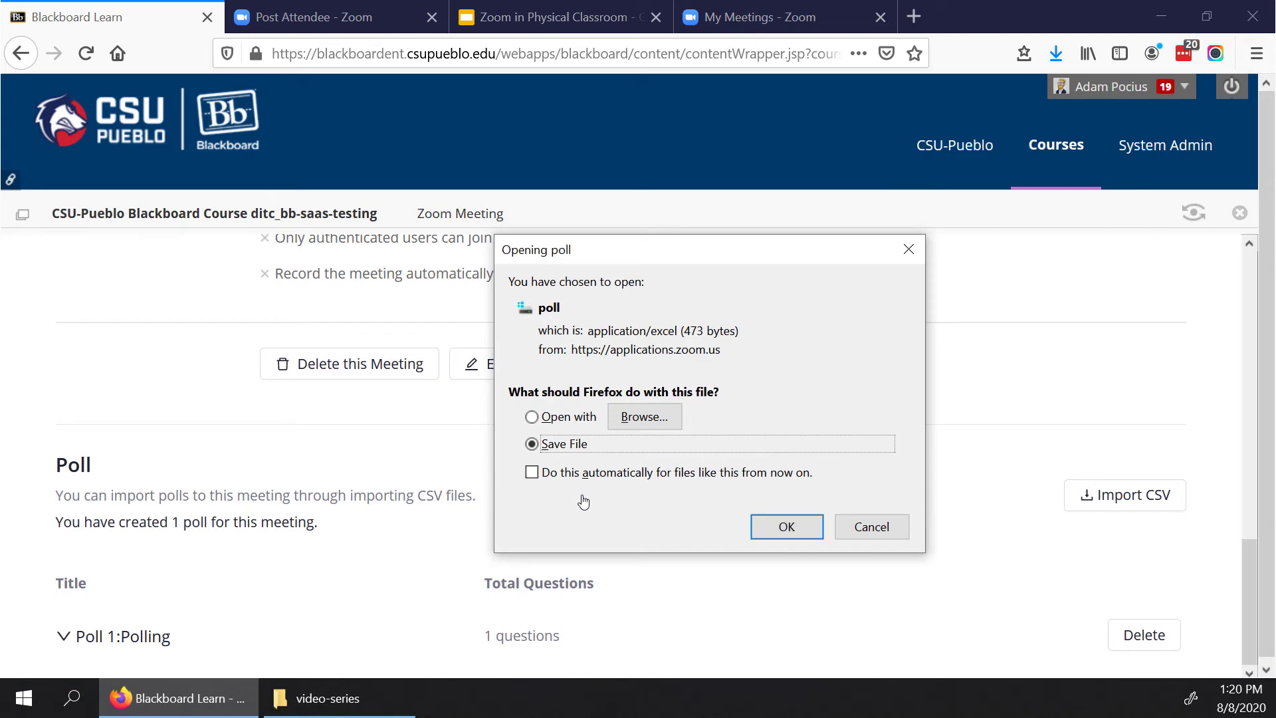
{"action": "left_click", "coordinate": [769, 530]}
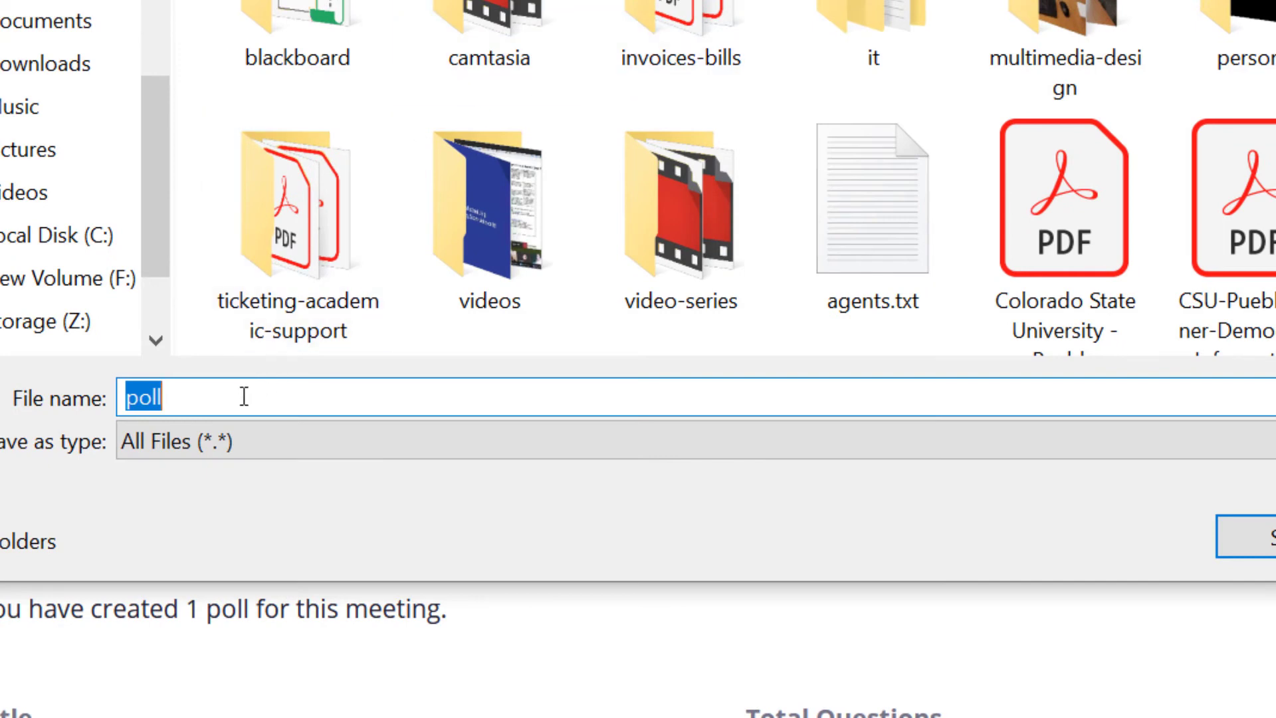
{"action": "left_click", "coordinate": [241, 439]}
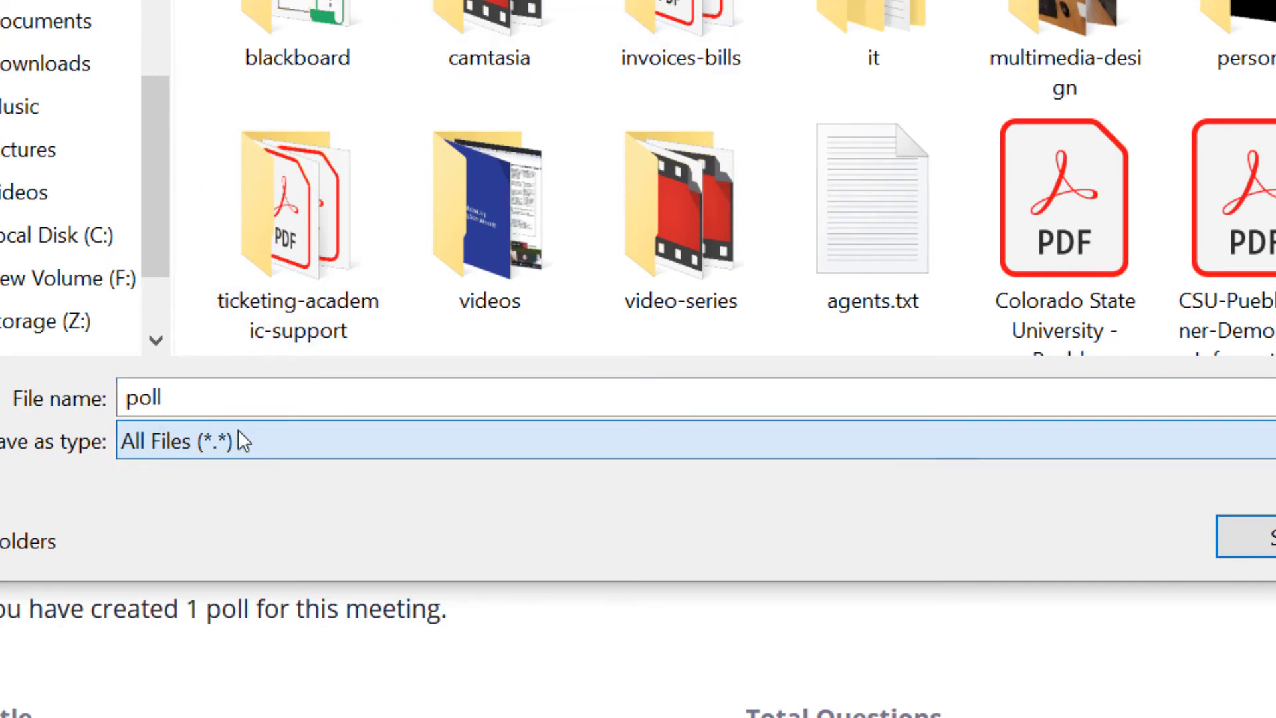
{"action": "left_click", "coordinate": [205, 406]}
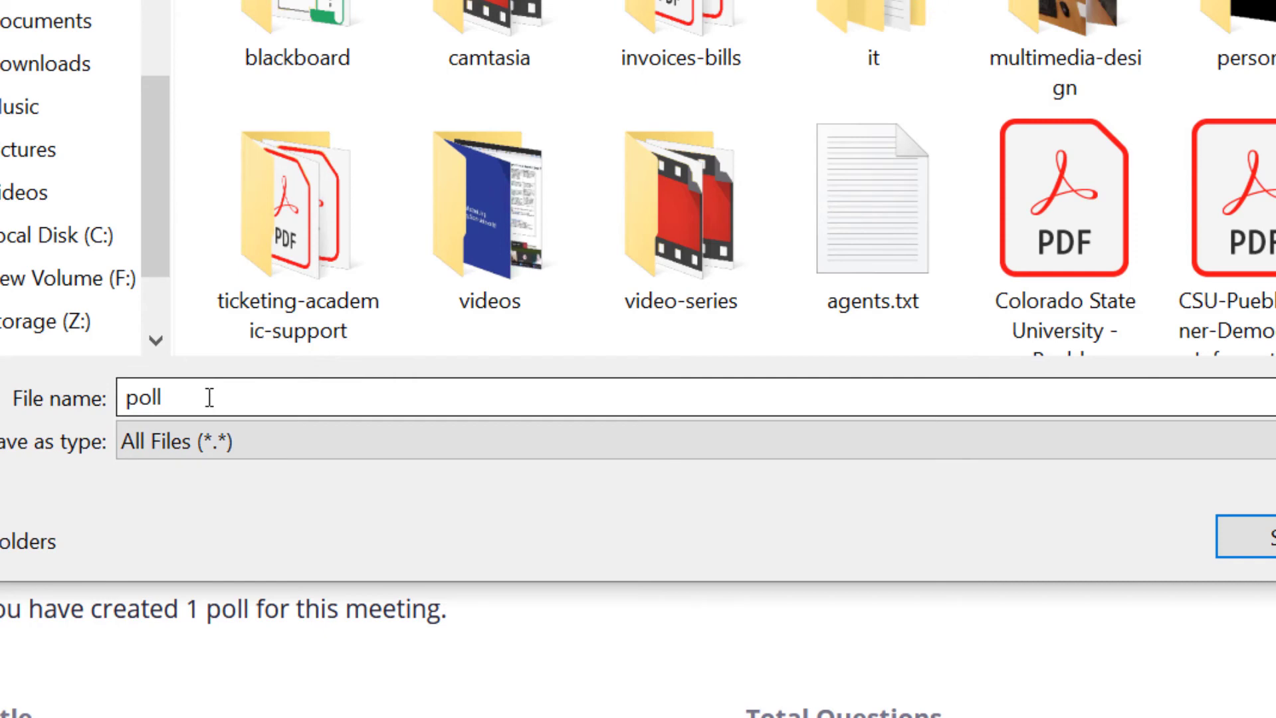
{"action": "left_click", "coordinate": [209, 397]}
{"action": "left_click", "coordinate": [204, 397]}
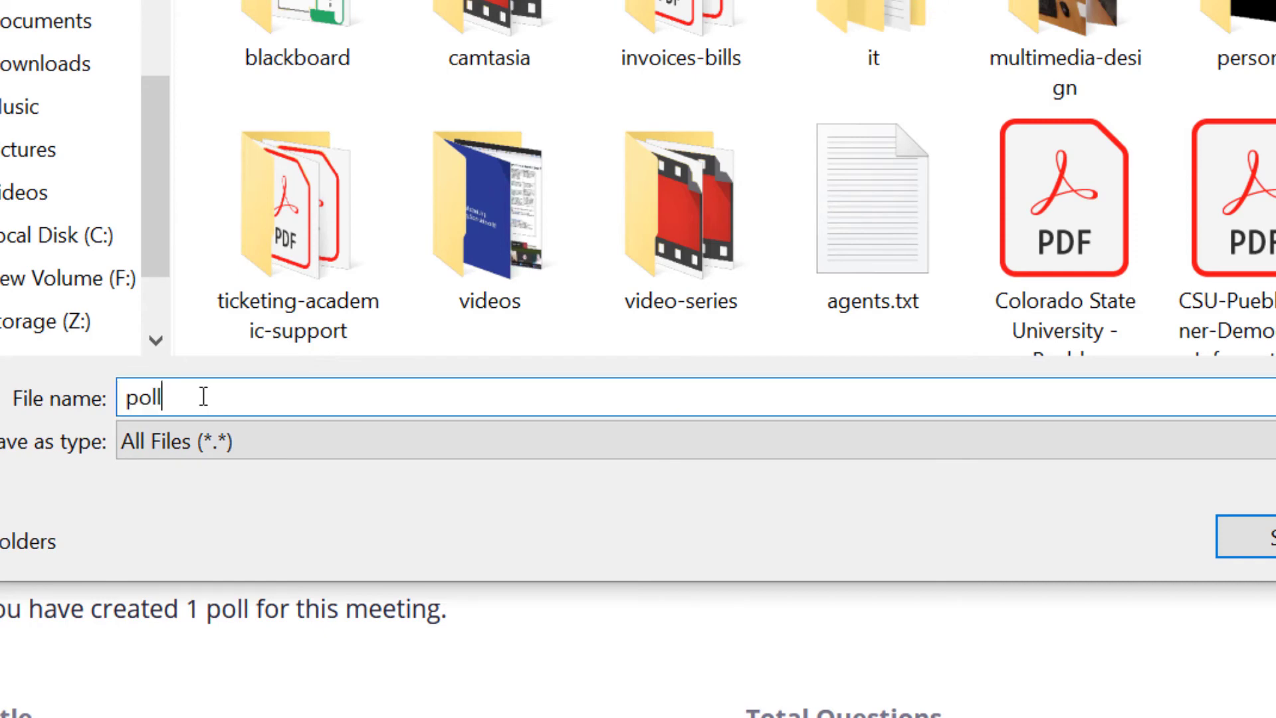
{"action": "type", "text": ".csv"}
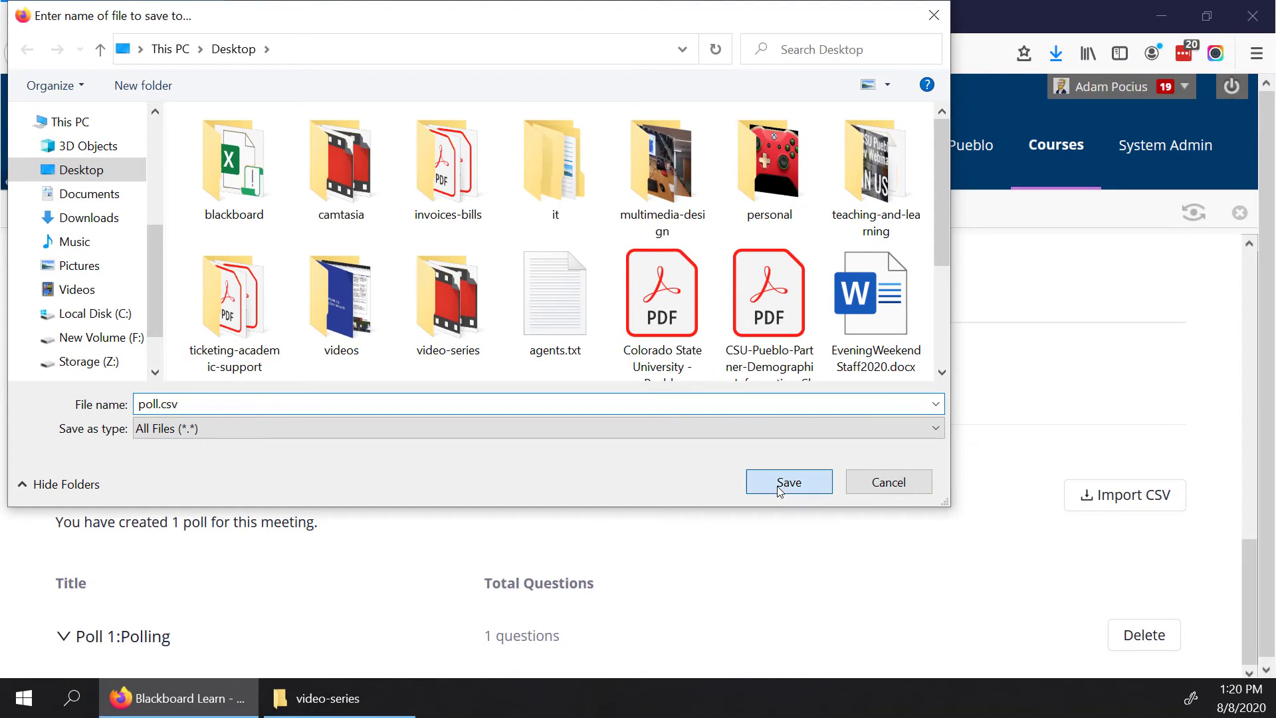
{"action": "left_click", "coordinate": [1250, 537]}
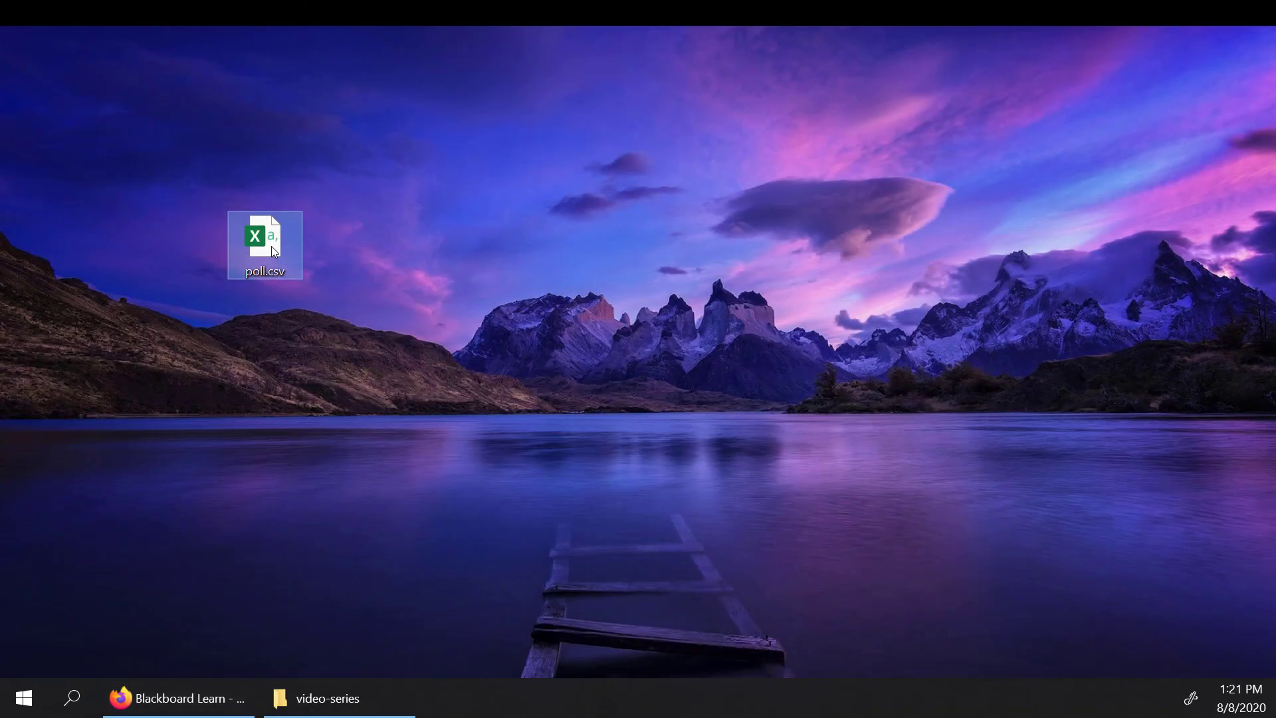
- Open poll.csv in Excel, dismiss the data loss notice, and fit columns A and B to their contents
{"action": "double_click", "coordinate": [264, 242]}
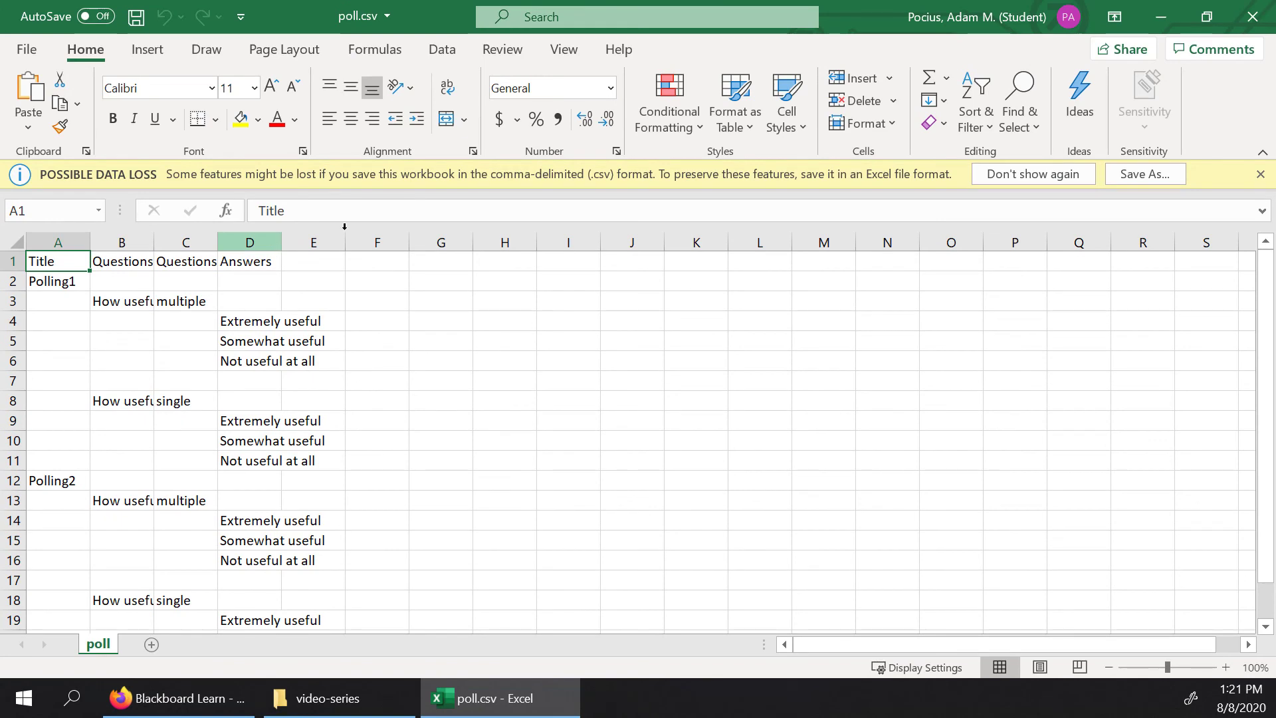
{"action": "left_click", "coordinate": [1013, 175]}
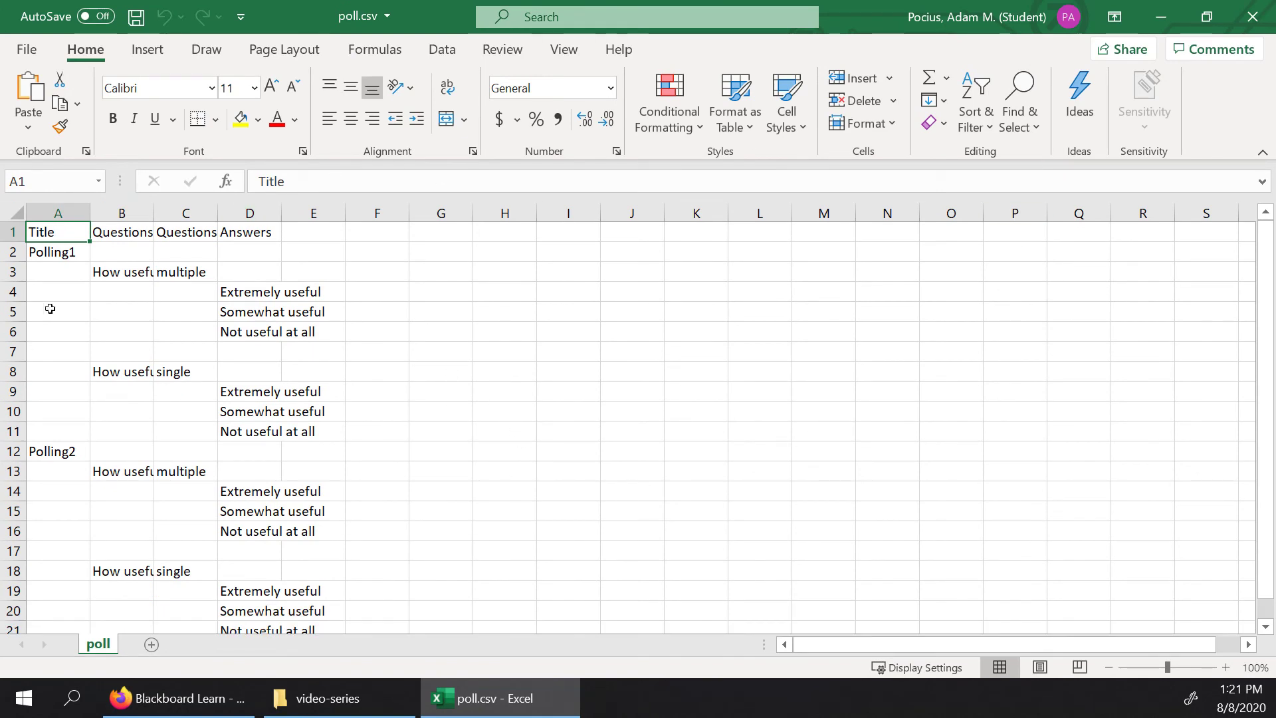
{"action": "double_click", "coordinate": [87, 218]}
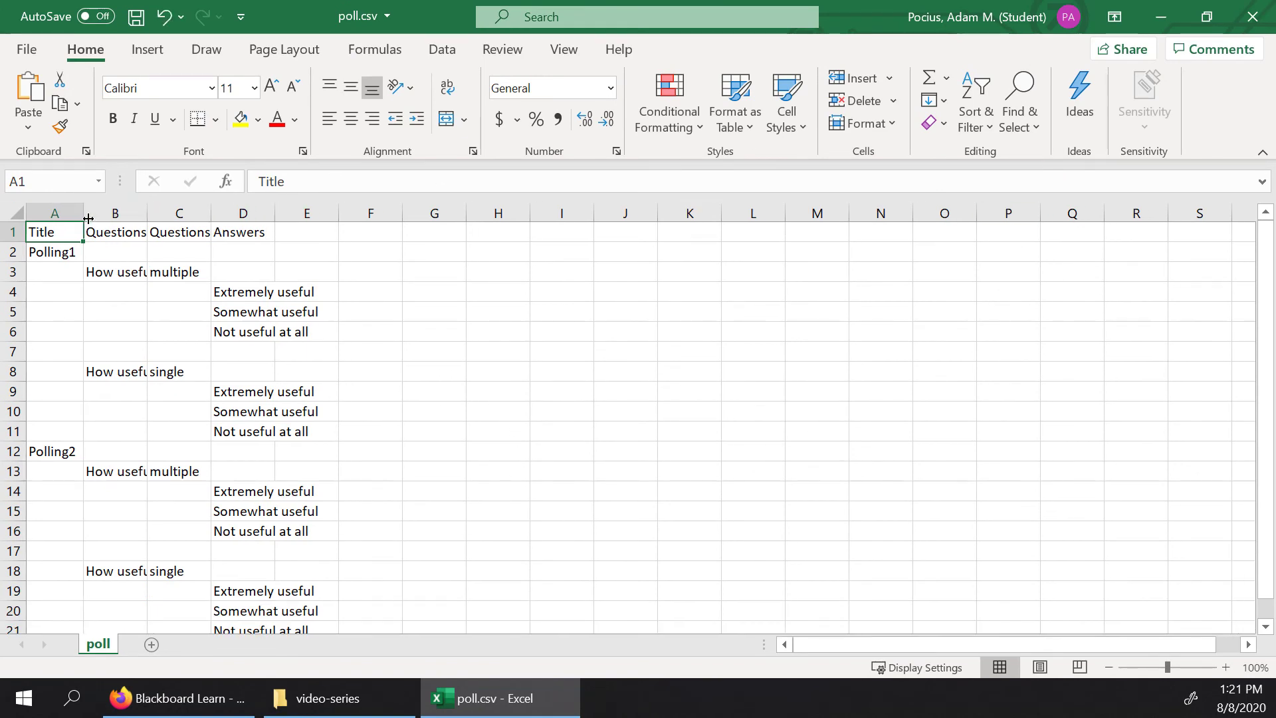
{"action": "double_click", "coordinate": [147, 212]}
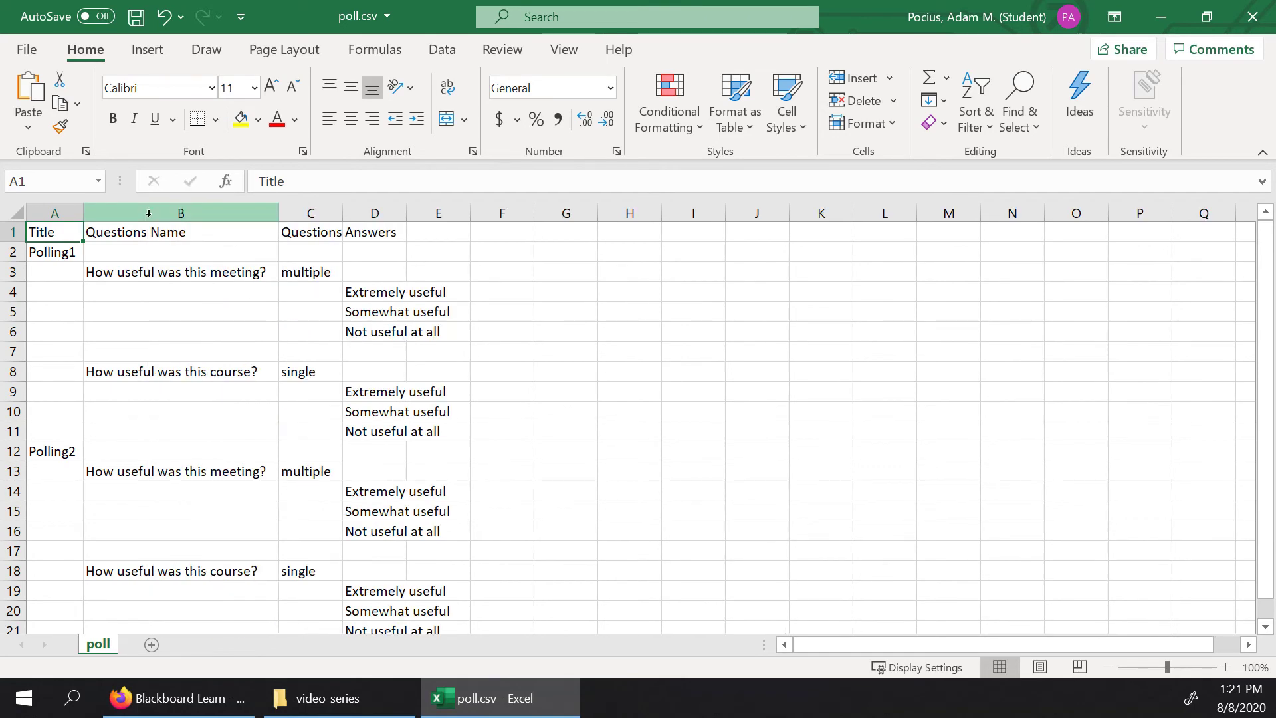
- Fit columns C and D to their contents so the question types and answers are fully readable
{"action": "double_click", "coordinate": [343, 212]}
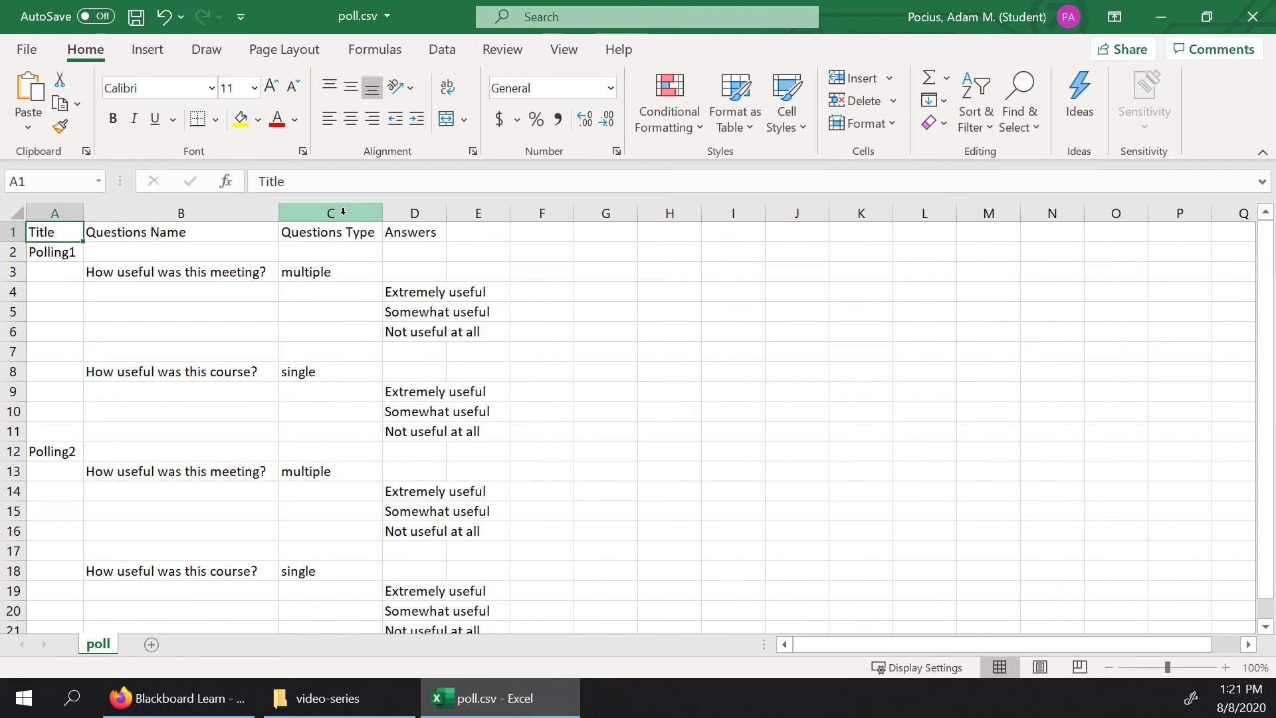
{"action": "scroll", "coordinate": [311, 300], "scroll_direction": "down", "scroll_amount": 3}
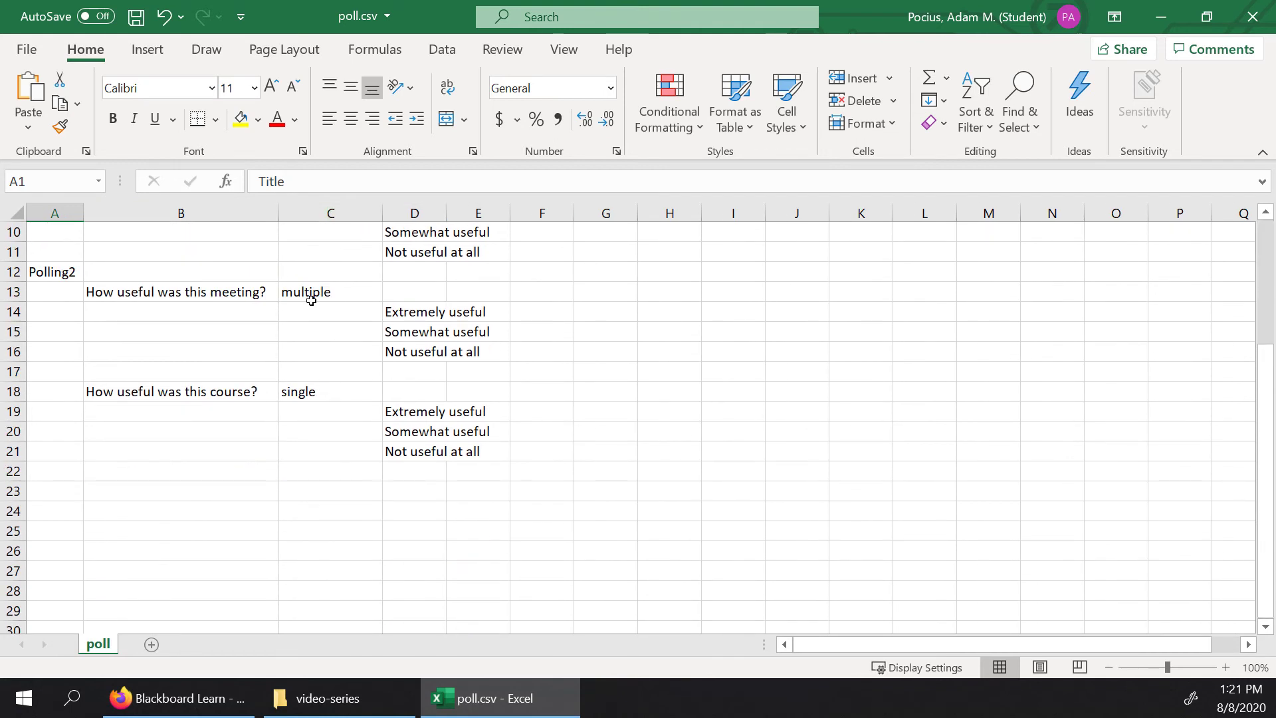
{"action": "scroll", "coordinate": [311, 300], "scroll_direction": "up", "scroll_amount": 3}
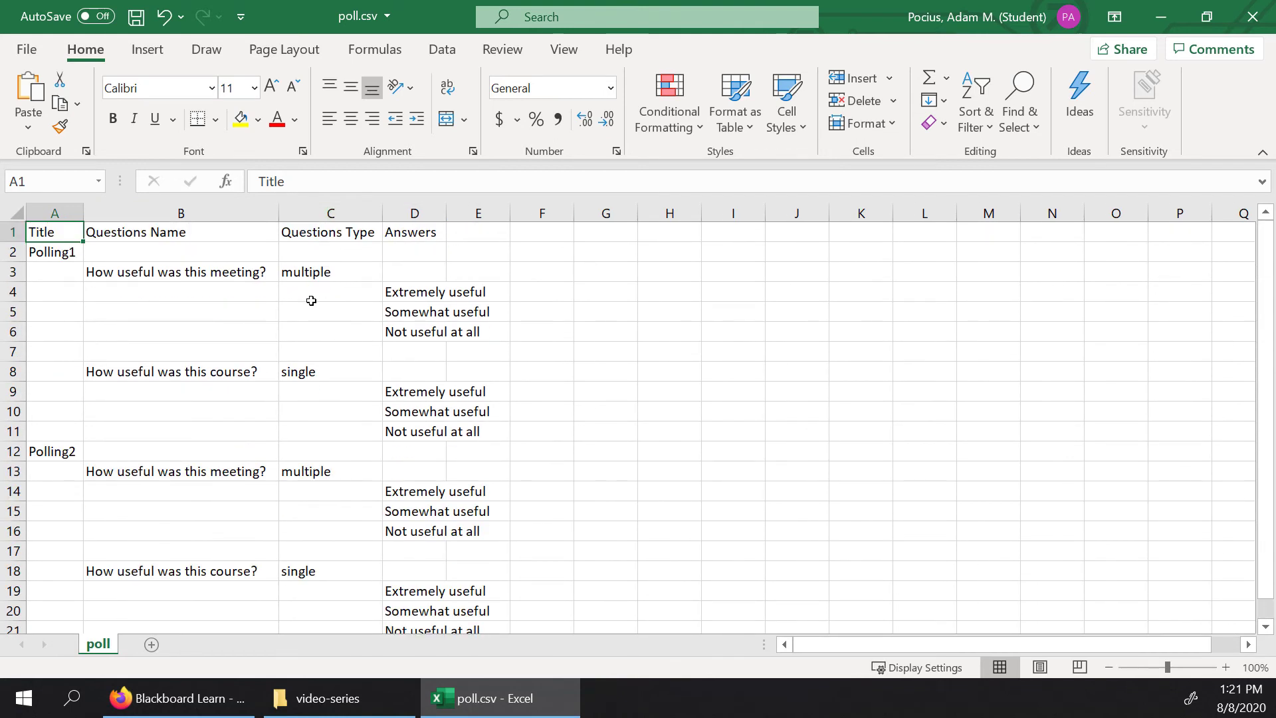
{"action": "double_click", "coordinate": [443, 214]}
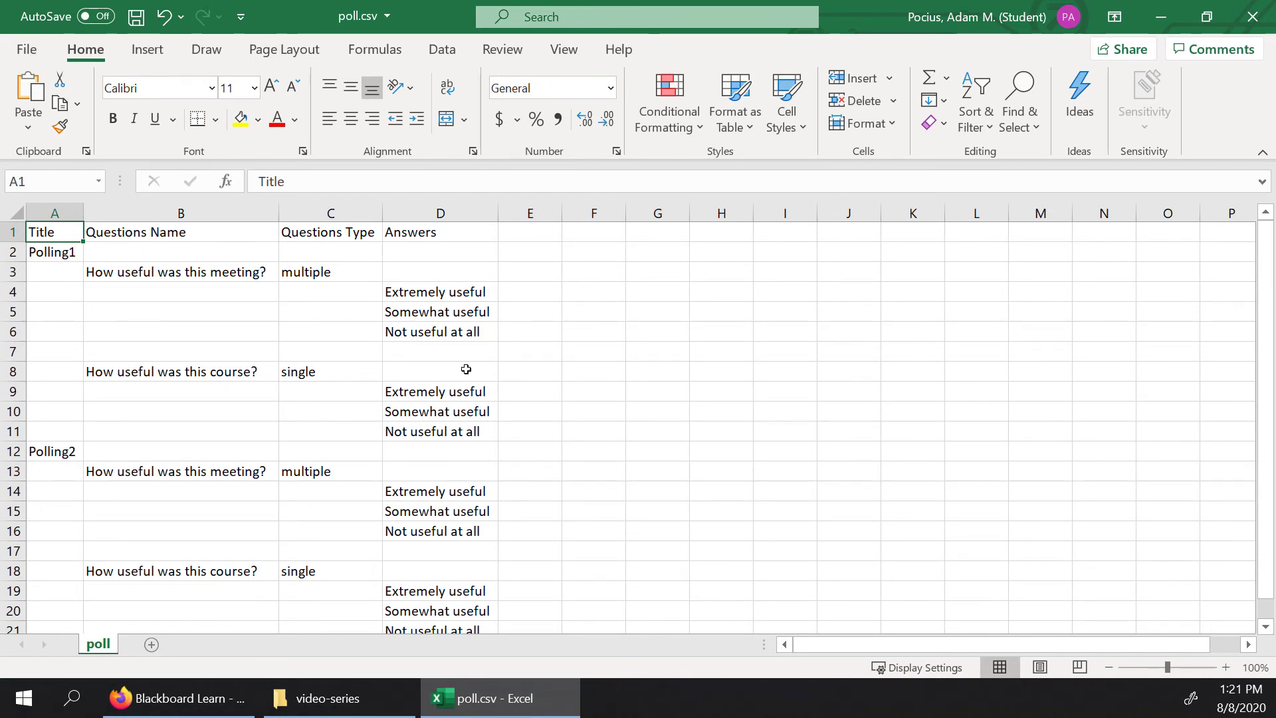
{"action": "scroll", "coordinate": [466, 368], "scroll_direction": "down", "scroll_amount": 2}
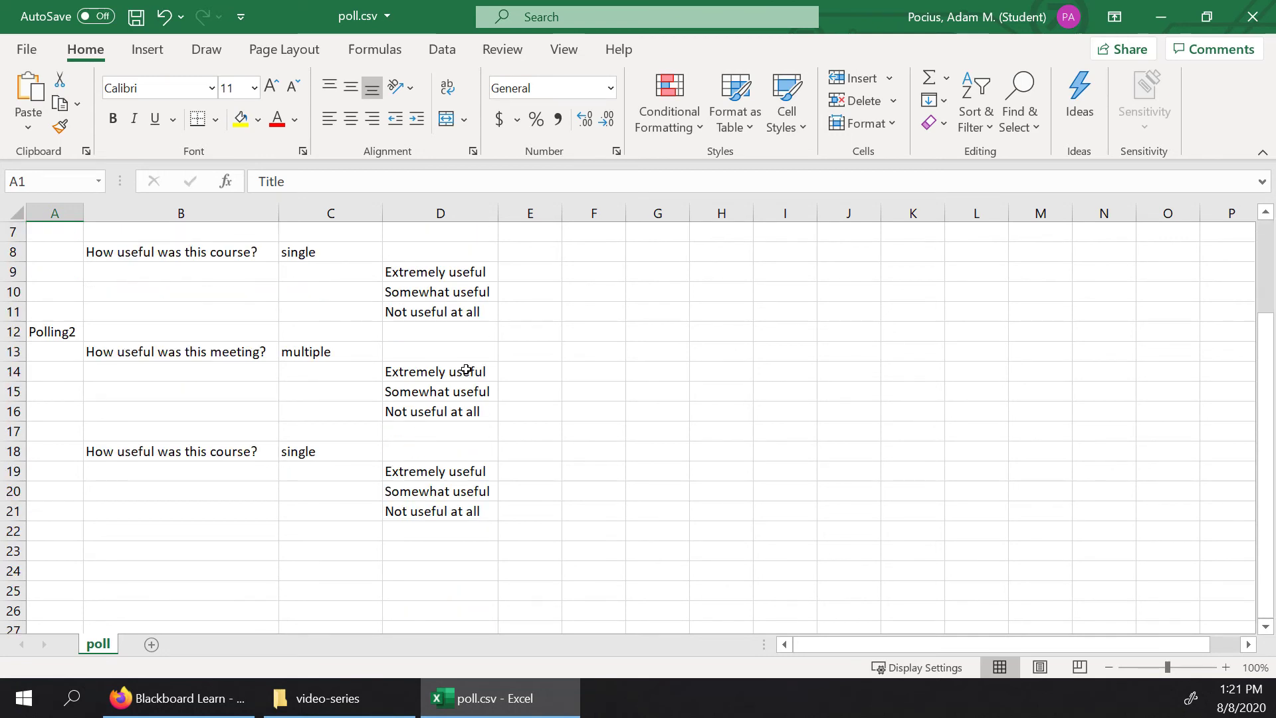
{"action": "scroll", "coordinate": [466, 368], "scroll_direction": "up", "scroll_amount": 2}
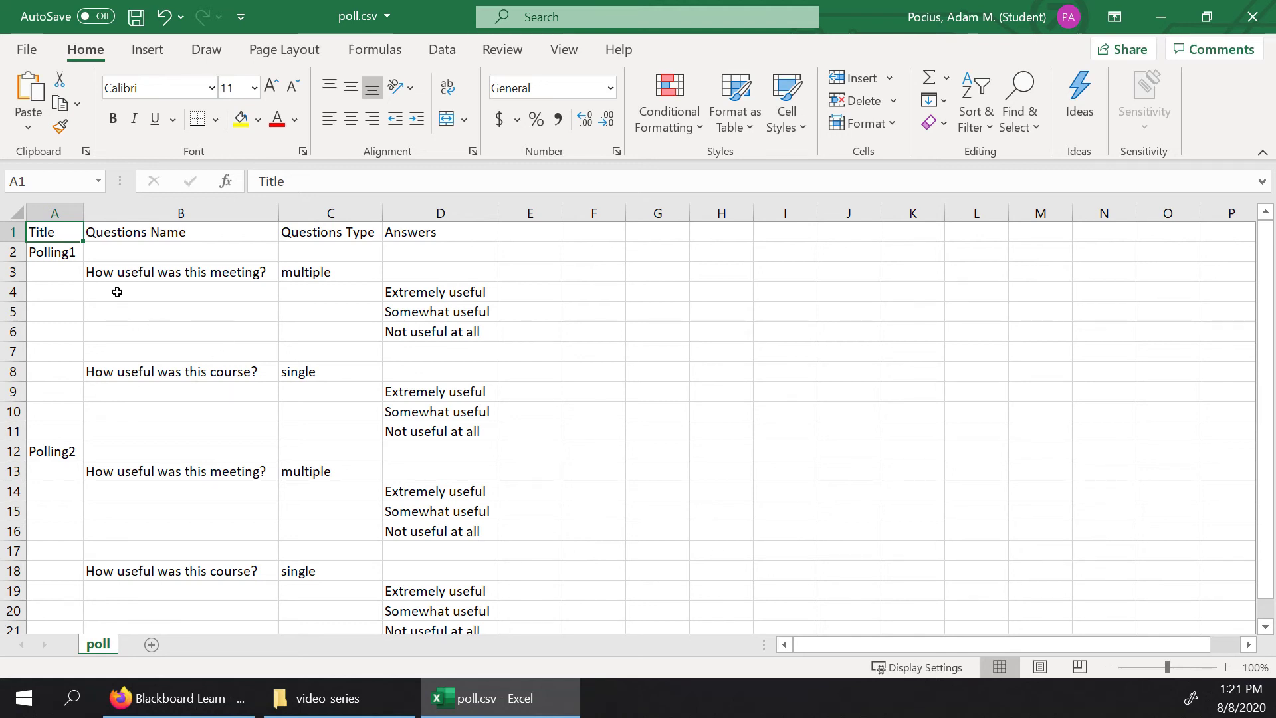
- Retitle the second poll in cell A12 as "Question 2" and fit column A to its contents
{"action": "left_click", "coordinate": [54, 451]}
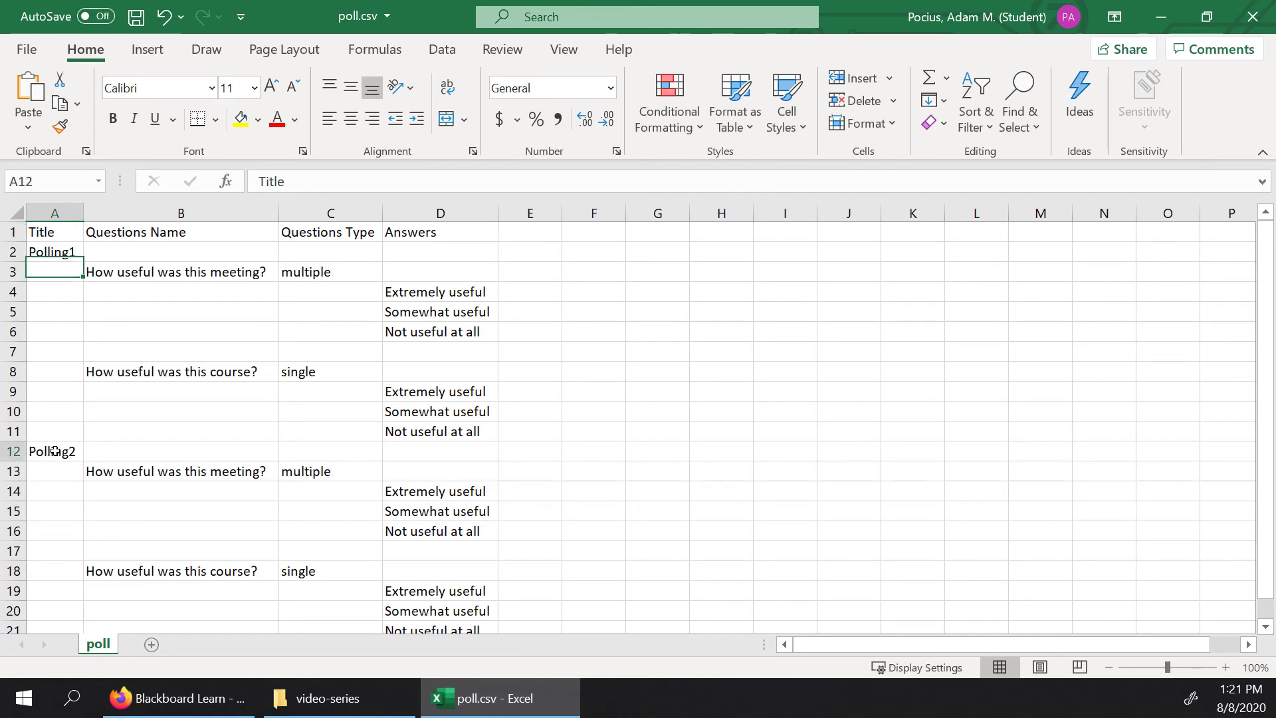
{"action": "type", "text": "Question 2"}
{"action": "left_click", "coordinate": [181, 471]}
{"action": "double_click", "coordinate": [83, 213]}
- Add an exclamation mark to the last answer of the second poll's first question, making it "Not useful at all!"
{"action": "scroll", "coordinate": [413, 470], "scroll_direction": "down", "scroll_amount": 1}
{"action": "double_click", "coordinate": [503, 473]}
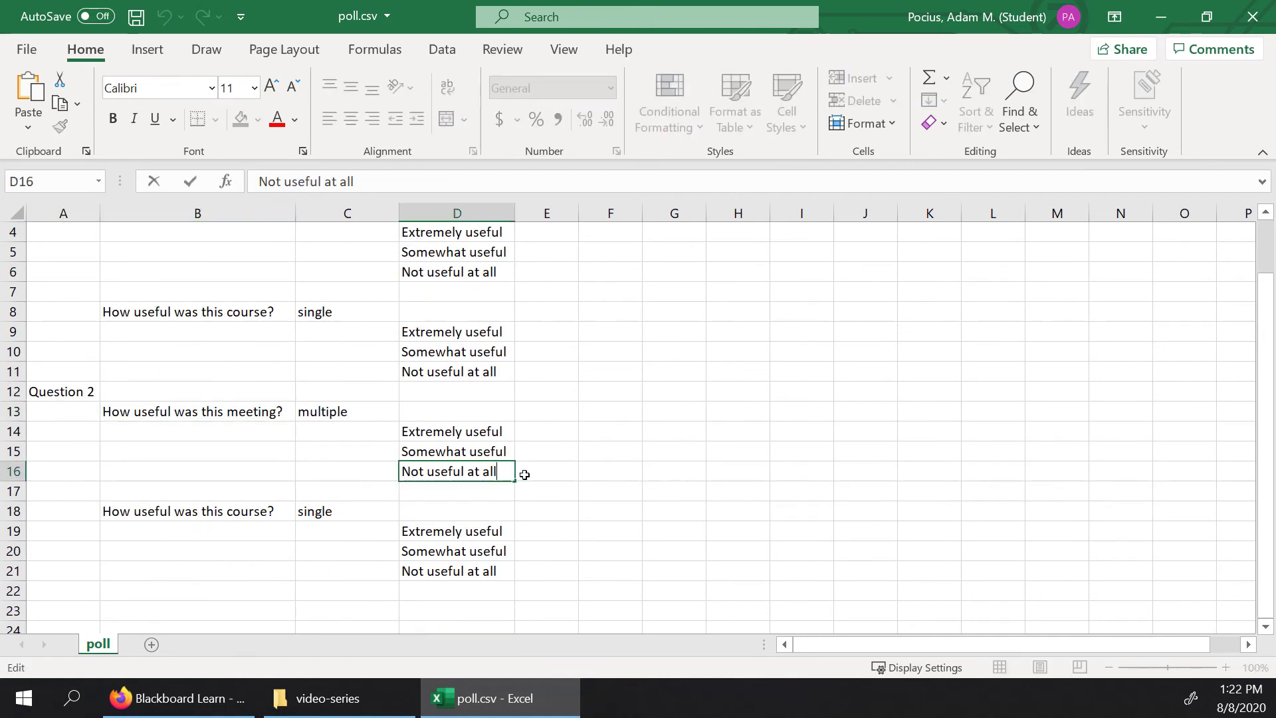
{"action": "type", "text": "!"}
- Insert a row below the answers of the first poll's meeting question and add the answer "N/A" in column D
{"action": "scroll", "coordinate": [525, 475], "scroll_direction": "up", "scroll_amount": 1}
{"action": "left_click", "coordinate": [459, 333]}
{"action": "right_click", "coordinate": [17, 356]}
{"action": "left_click", "coordinate": [62, 507]}
{"action": "left_click", "coordinate": [459, 354]}
{"action": "type", "text": "N/A"}
- Insert a row below "Not useful at all!" in the second poll and add "N/A" as a fourth answer
{"action": "left_click", "coordinate": [15, 455]}
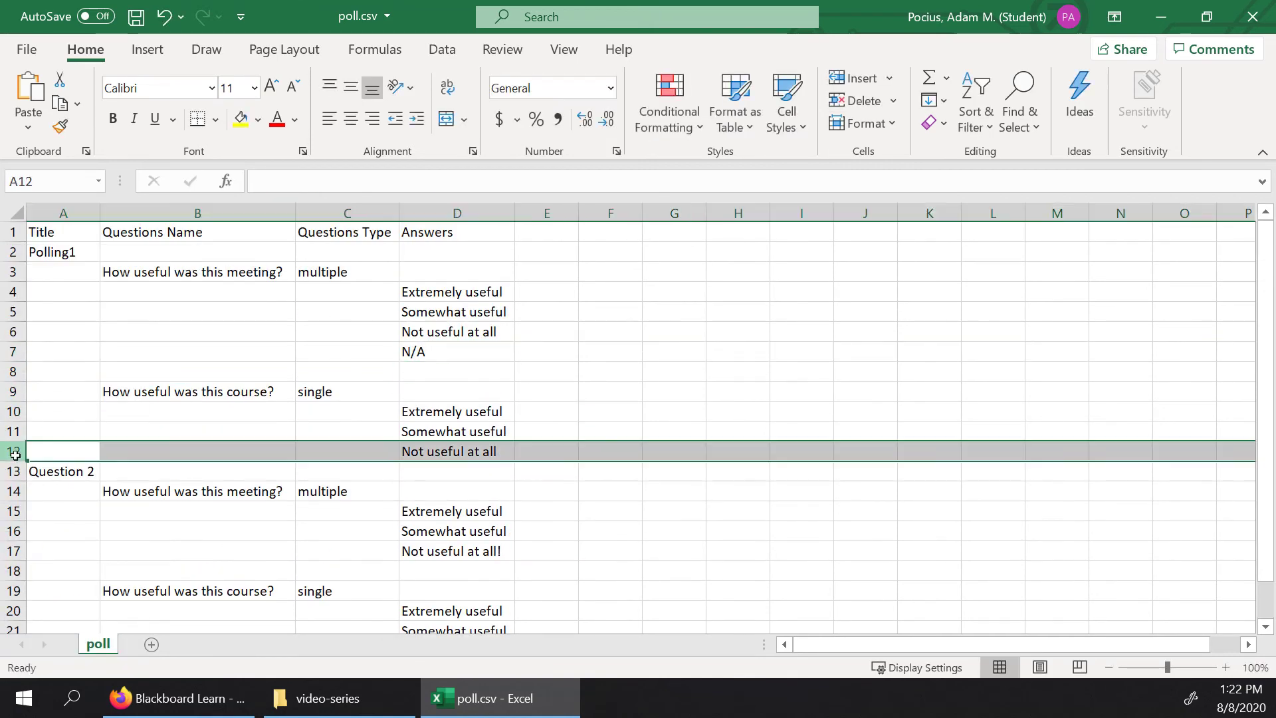
{"action": "scroll", "coordinate": [15, 456], "scroll_direction": "down", "scroll_amount": 1}
{"action": "left_click", "coordinate": [15, 497]}
{"action": "right_click", "coordinate": [14, 513]}
{"action": "left_click", "coordinate": [61, 352]}
{"action": "left_click", "coordinate": [420, 511]}
{"action": "type", "text": "N/A"}
- Save and close poll.csv, then import it from the Desktop into the Poll section of the Blackboard Zoom meeting
{"action": "left_click", "coordinate": [135, 17]}
{"action": "left_click", "coordinate": [1252, 16]}
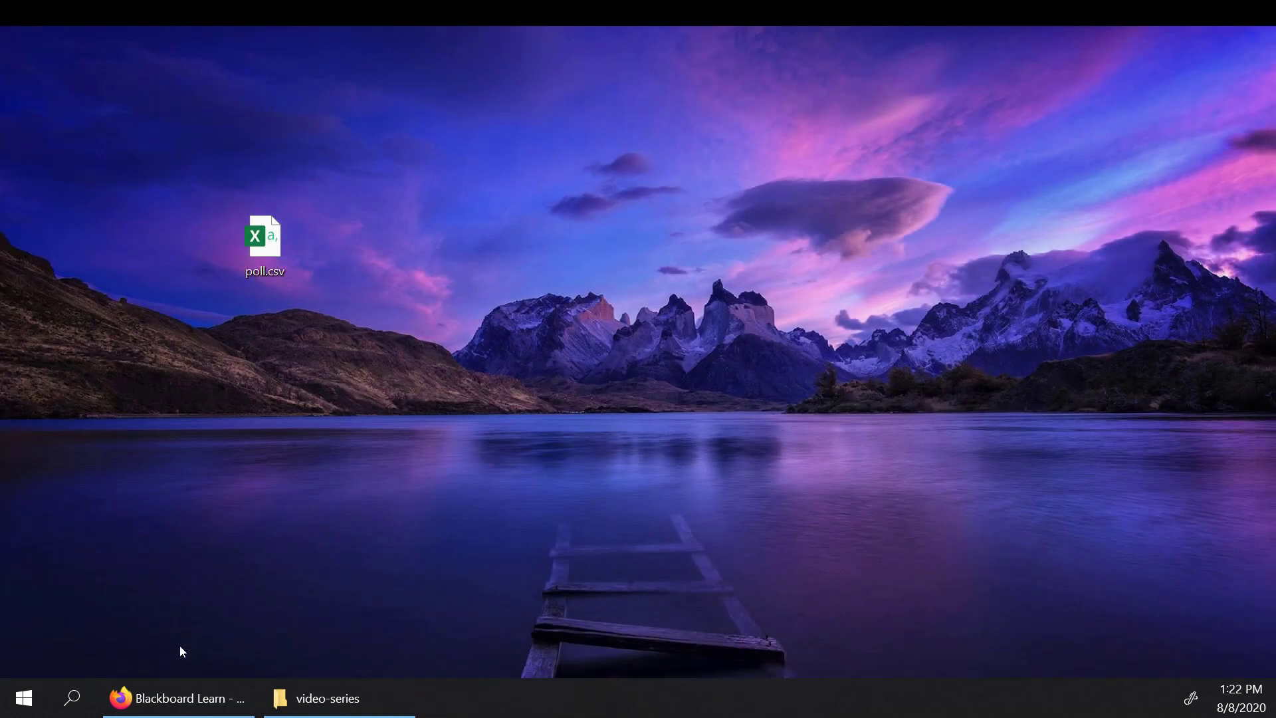
{"action": "left_click", "coordinate": [175, 700]}
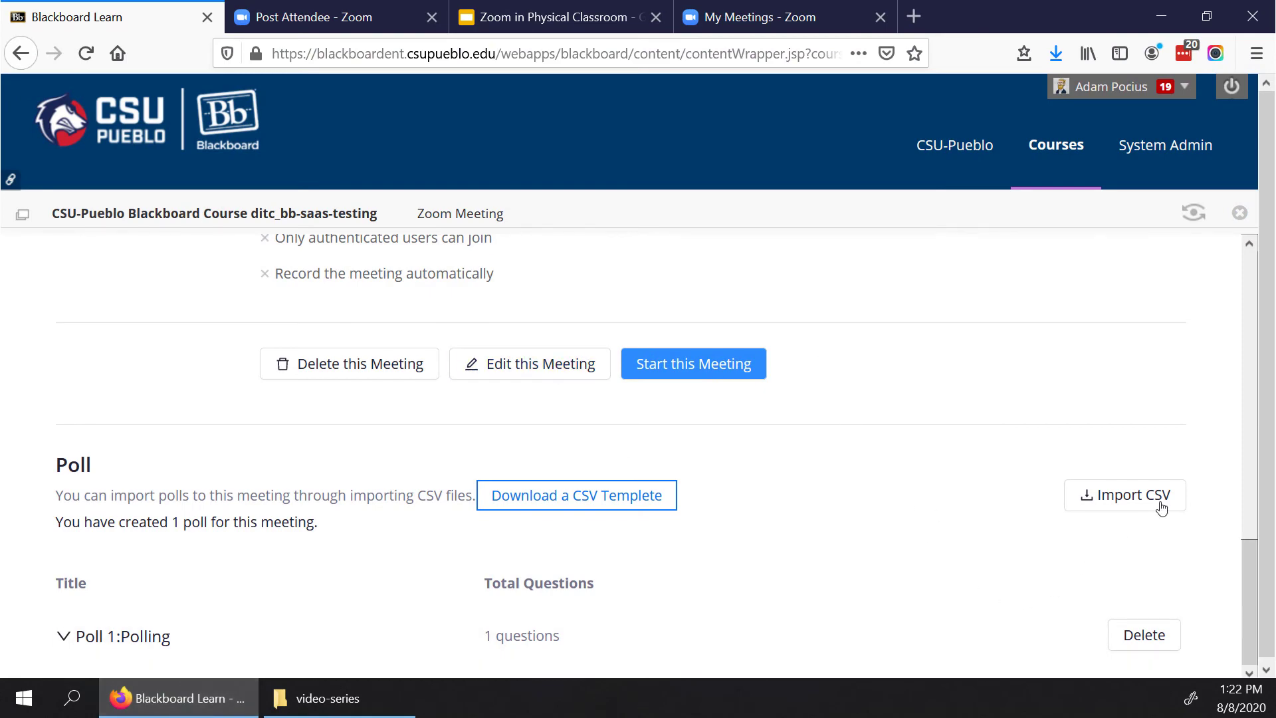
{"action": "left_click", "coordinate": [1114, 507]}
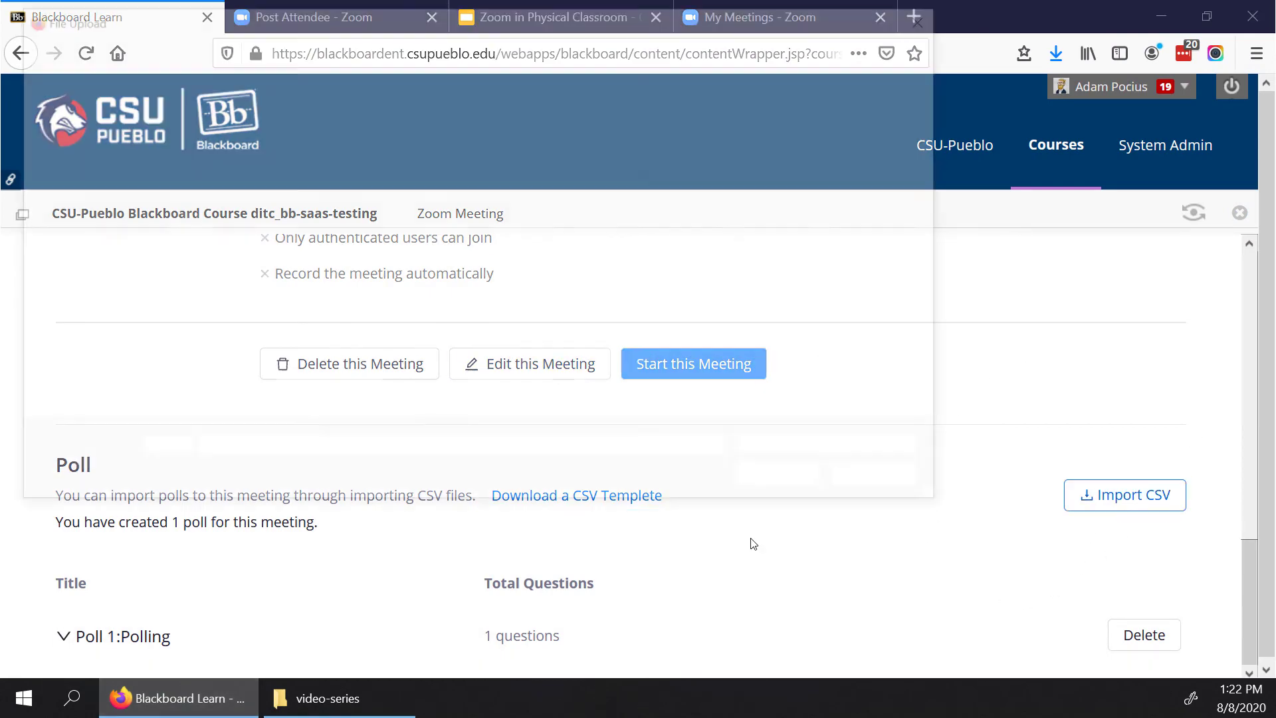
{"action": "left_click", "coordinate": [585, 345]}
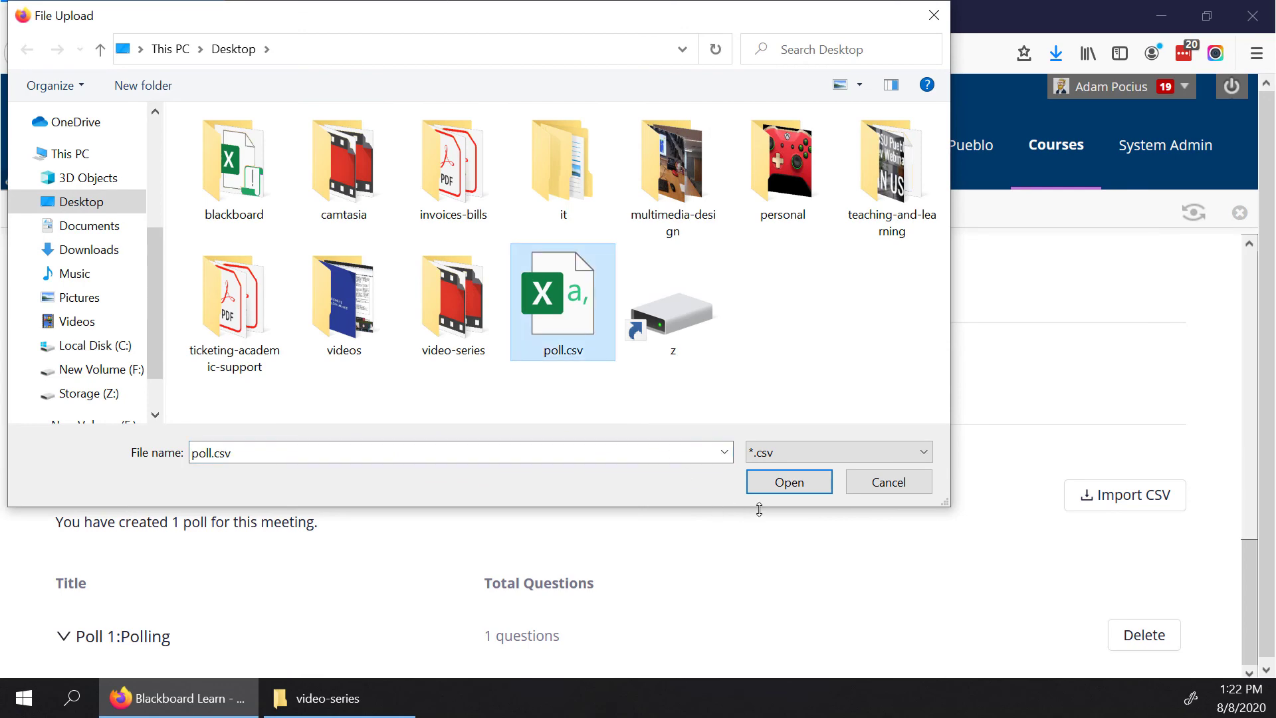
{"action": "left_click", "coordinate": [784, 485]}
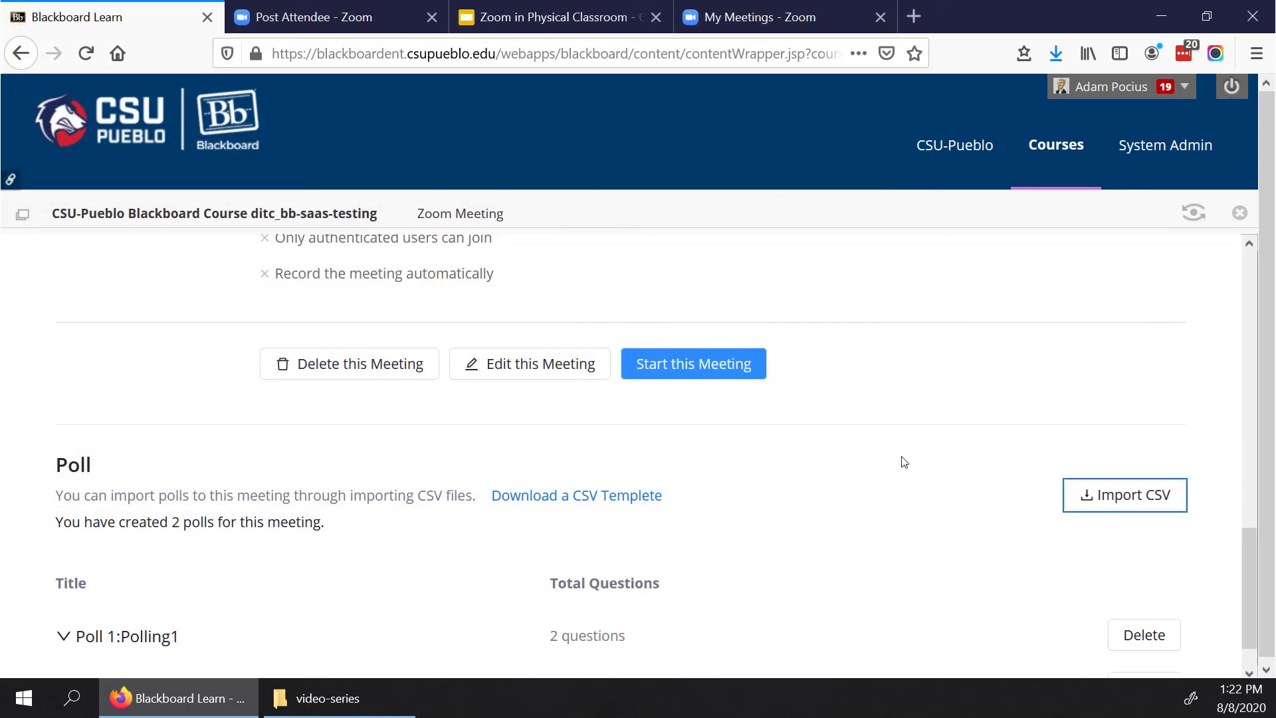
- Expand the imported Polling1 and Question 2 polls and review their questions and answers
{"action": "scroll", "coordinate": [438, 590], "scroll_direction": "down", "scroll_amount": 1}
{"action": "left_click", "coordinate": [64, 584]}
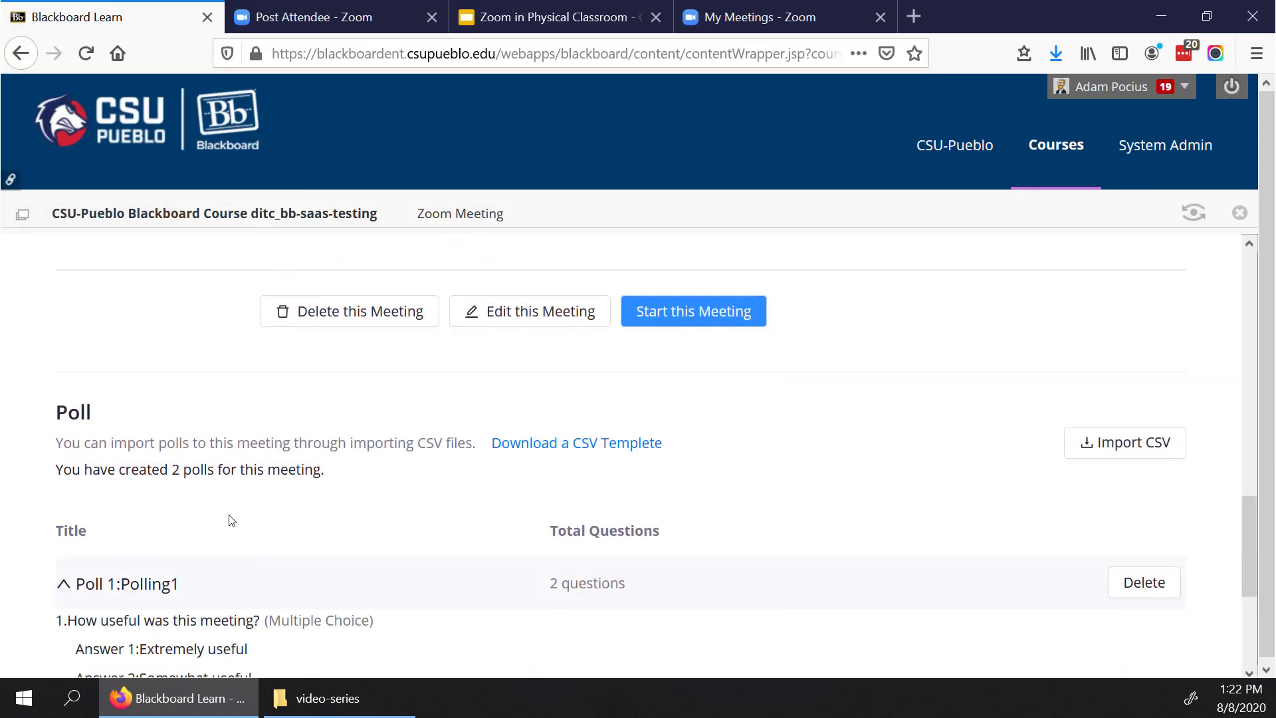
{"action": "scroll", "coordinate": [399, 513], "scroll_direction": "down", "scroll_amount": 4}
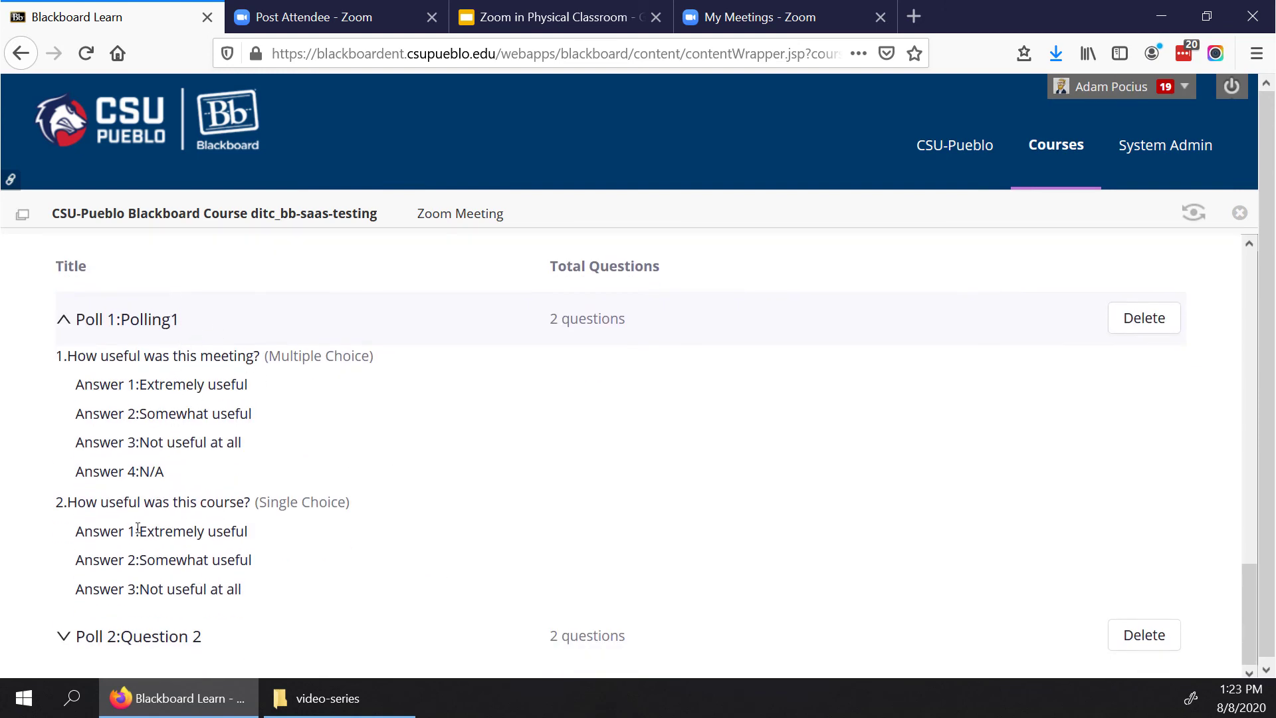
{"action": "scroll", "coordinate": [25, 630], "scroll_direction": "down", "scroll_amount": 1}
{"action": "left_click", "coordinate": [61, 632]}
{"action": "scroll", "coordinate": [472, 428], "scroll_direction": "down", "scroll_amount": 4}
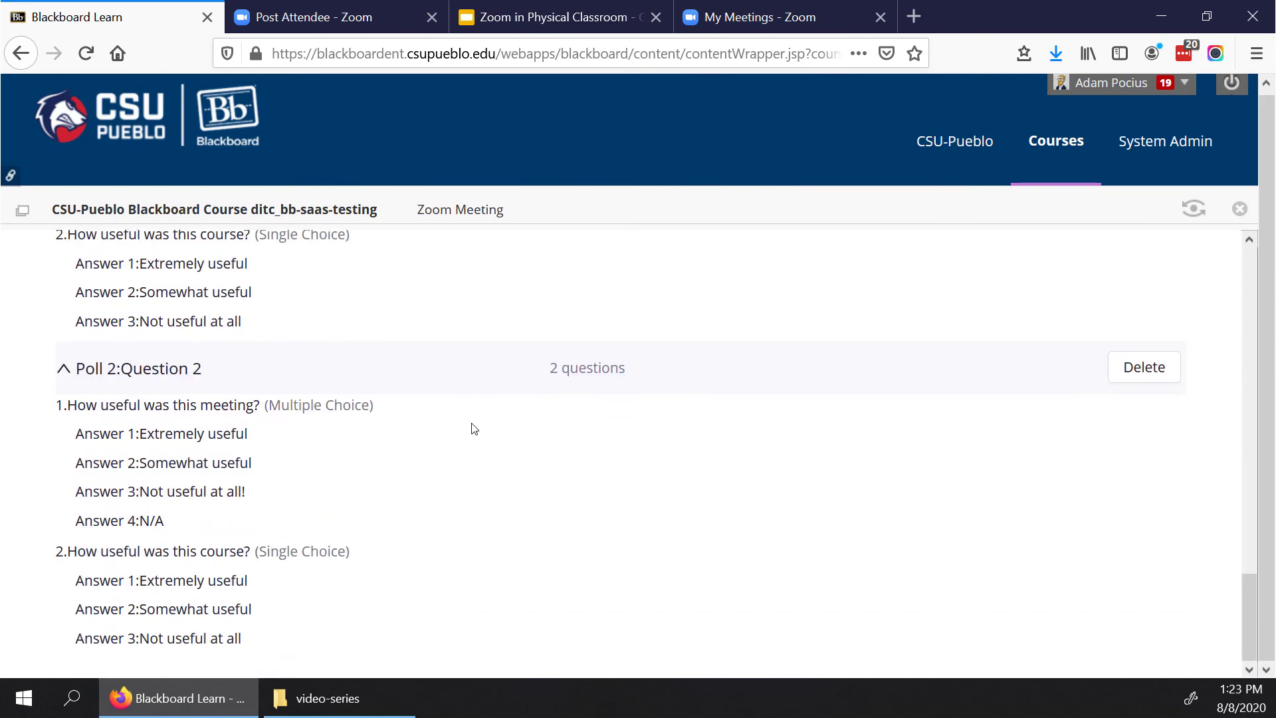
- Start the CSU-Pueblo Blackboard Course meeting from Blackboard and open its Polls window in Zoom
{"action": "scroll", "coordinate": [472, 427], "scroll_direction": "up", "scroll_amount": 13}
{"action": "scroll", "coordinate": [473, 428], "scroll_direction": "down", "scroll_amount": 8}
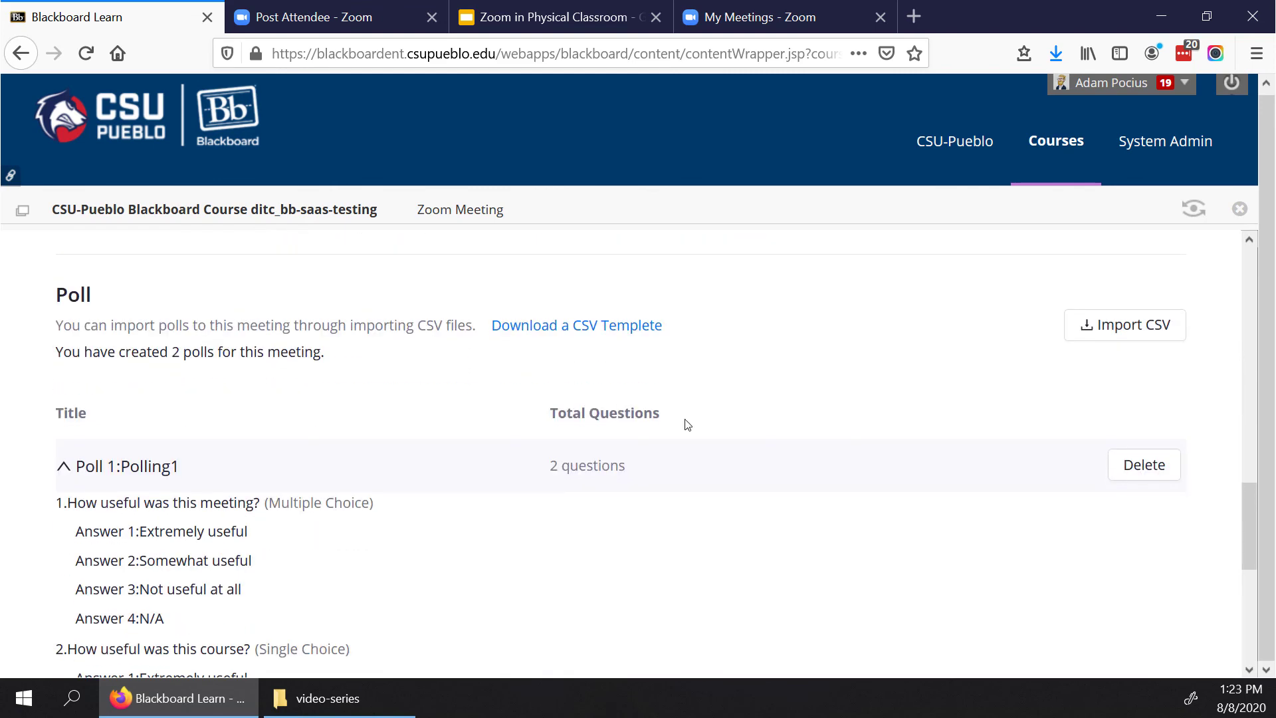
{"action": "scroll", "coordinate": [687, 425], "scroll_direction": "up", "scroll_amount": 3}
{"action": "left_click", "coordinate": [675, 398]}
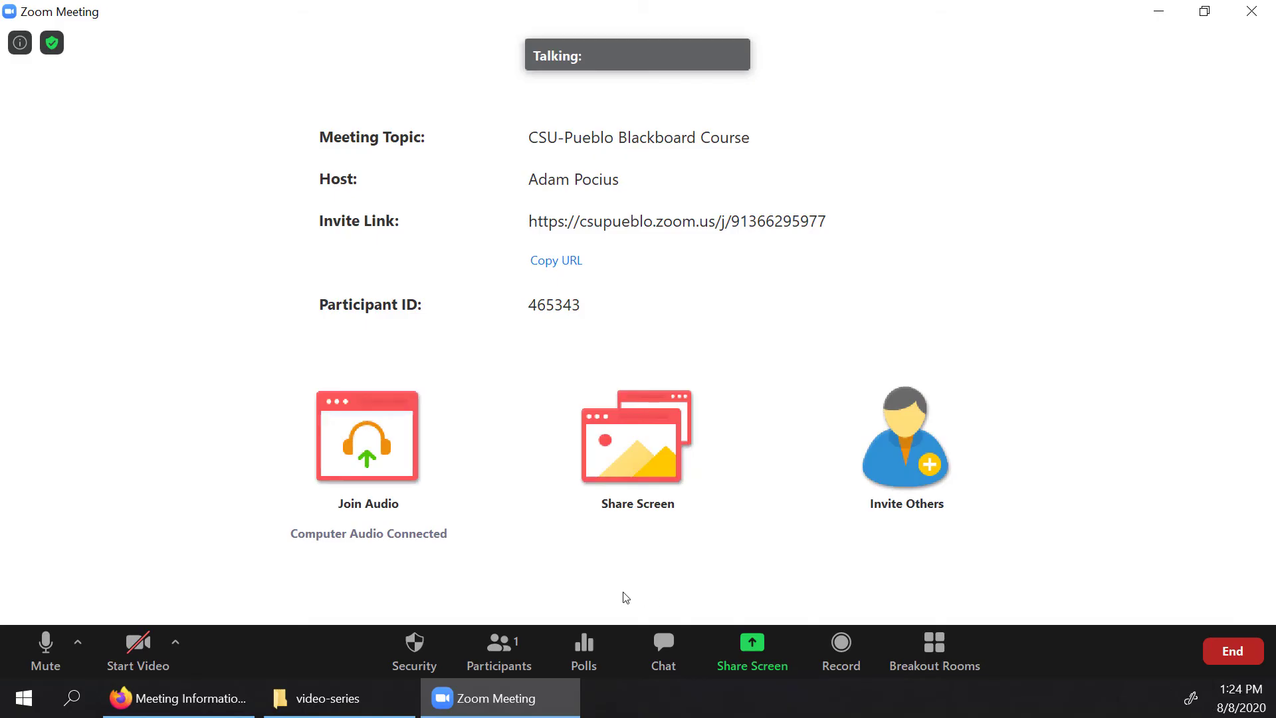
{"action": "left_click", "coordinate": [576, 648]}
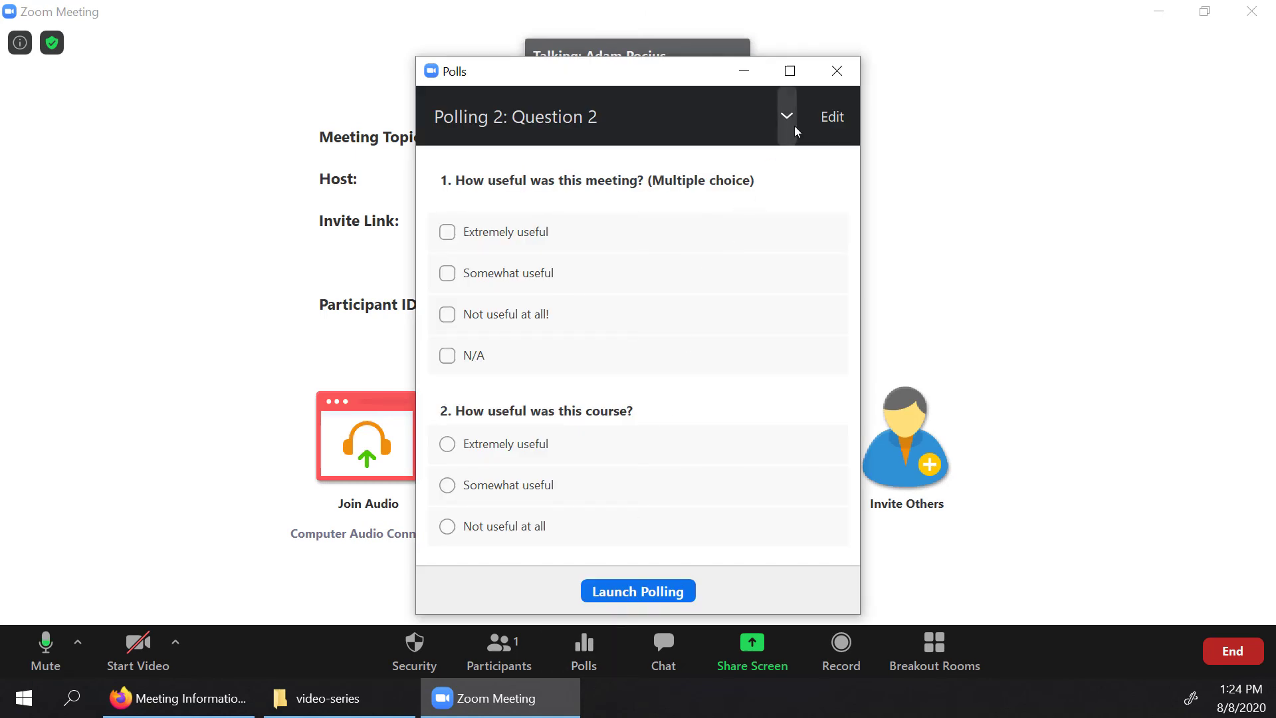